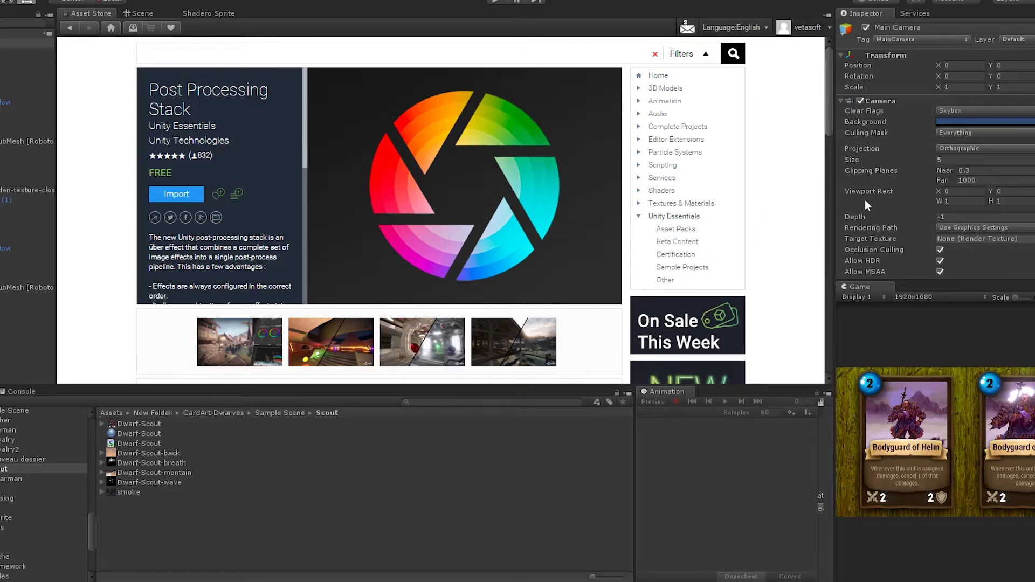
Step: Select Main Camera and locate its New Post-Processing Profile in the PostProcessing folder
click(27, 44)
scroll(893, 200, down, 4)
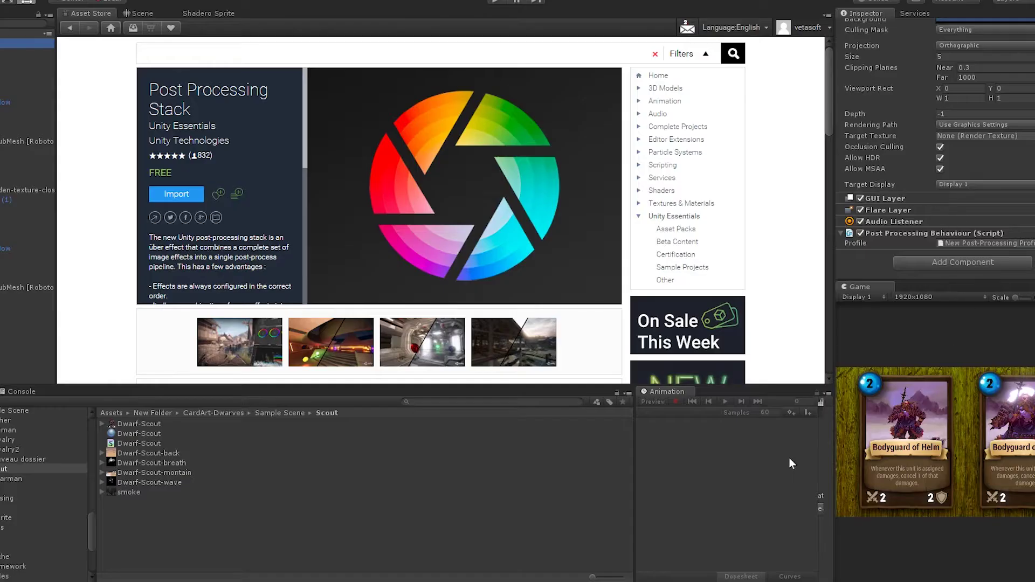
click(954, 244)
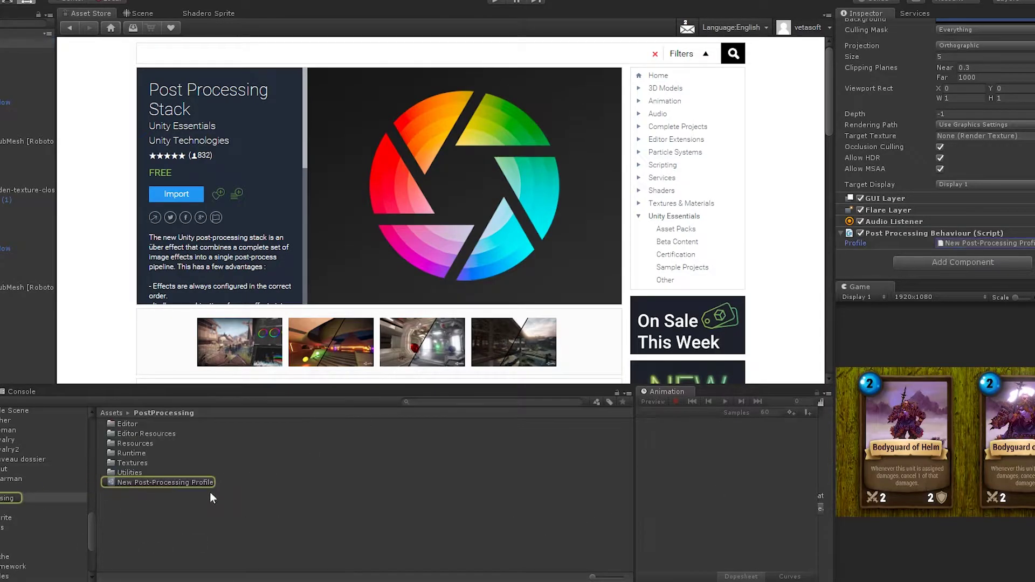
click(159, 480)
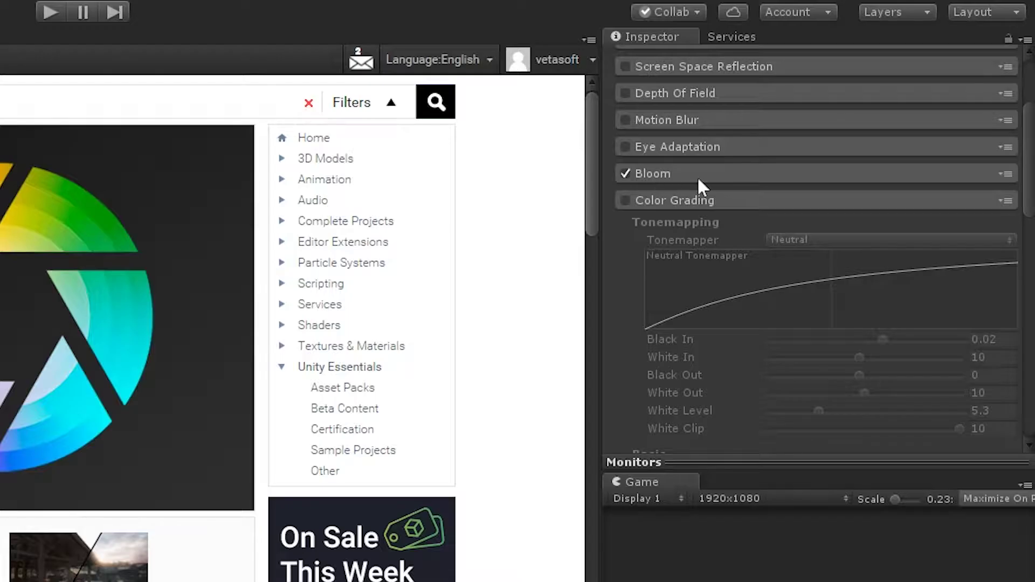
Step: Expand the profile's Bloom panel to show Intensity 0.5, Threshold 1.1, Soft Knee 0.5, Radius 4
click(831, 173)
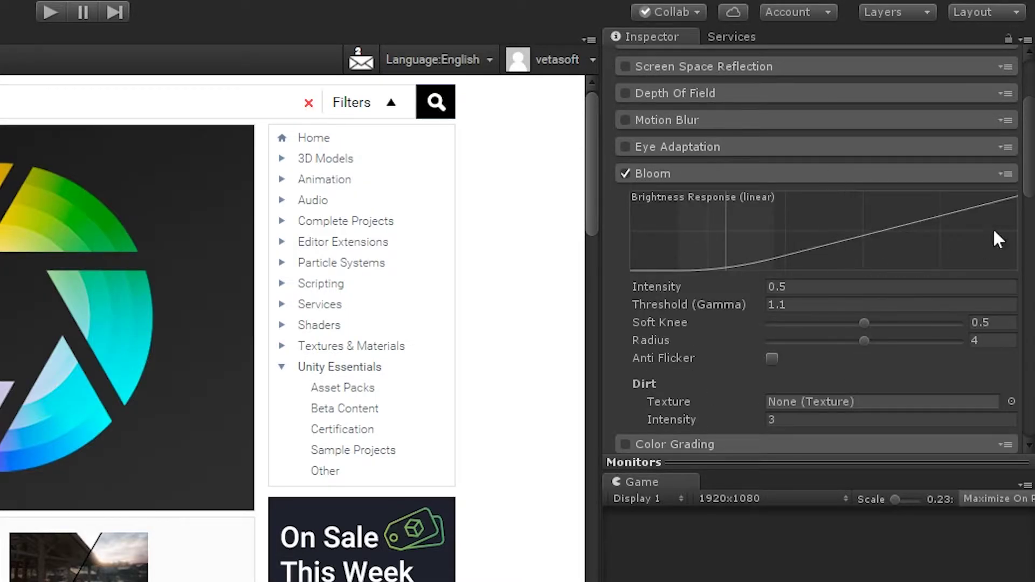
mouse_move(1027, 189)
mouse_down()
mouse_move(1025, 154)
mouse_move(1030, 207)
mouse_up()
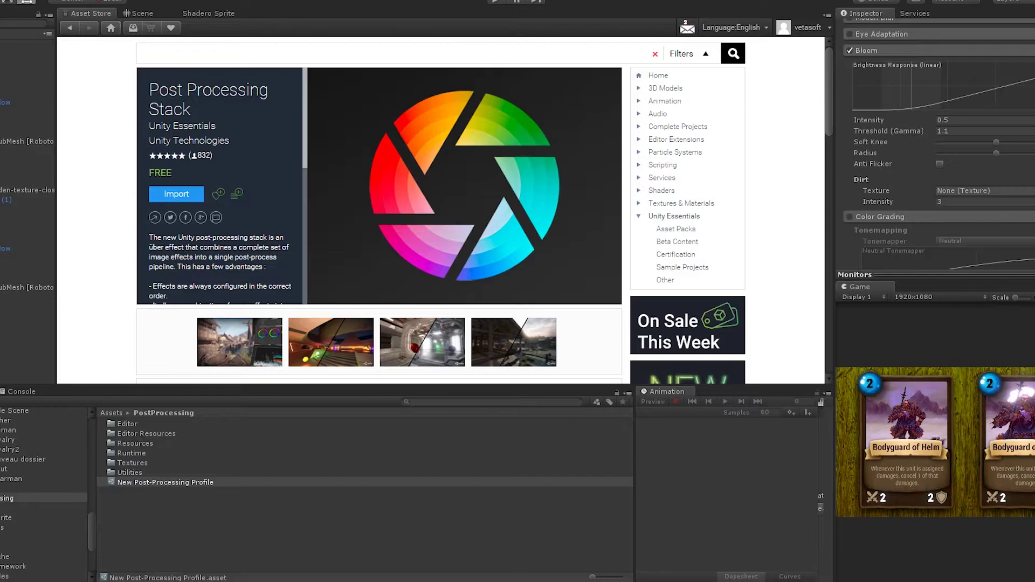
Step: Open the Shadero Sprite editor with Dwarf-Spearman-1, Dwarf-Spearman-2 and HDR listed in the spearman folder
click(1, 46)
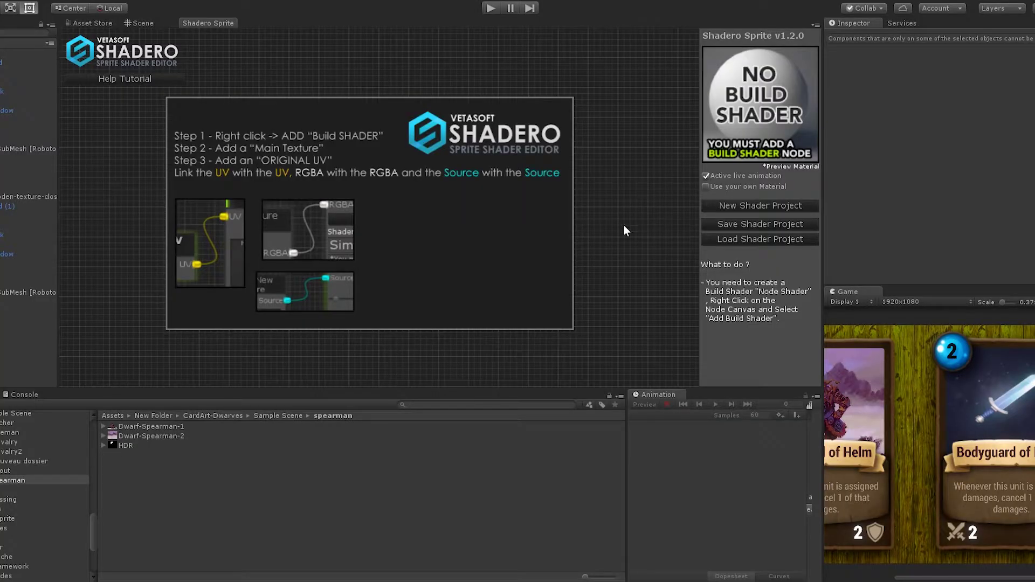
Step: Create a Dwarf-Spearman material and set it as Shadero's own PreviewMaterial
right_click(156, 470)
mouse_move(270, 250)
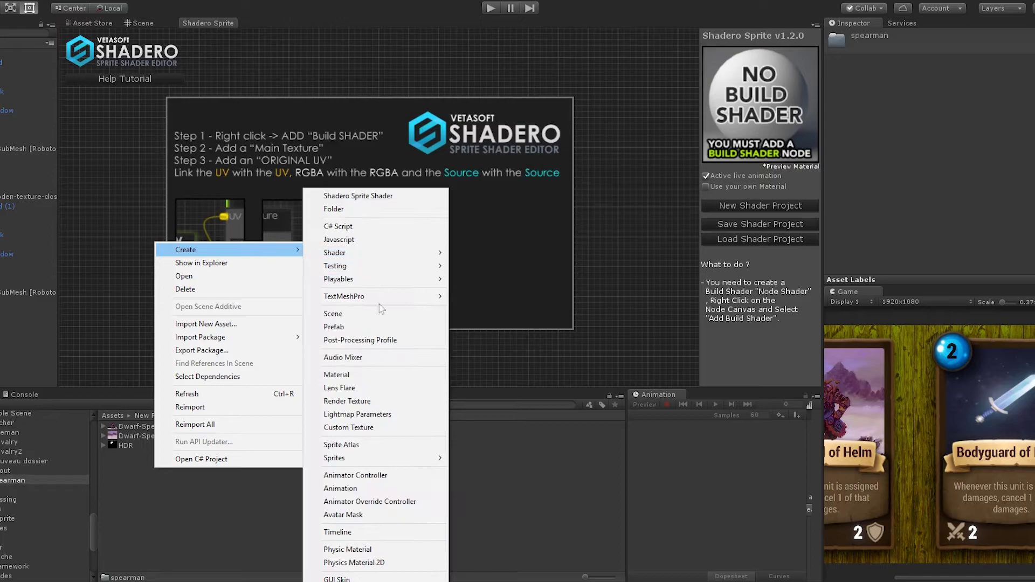
click(369, 376)
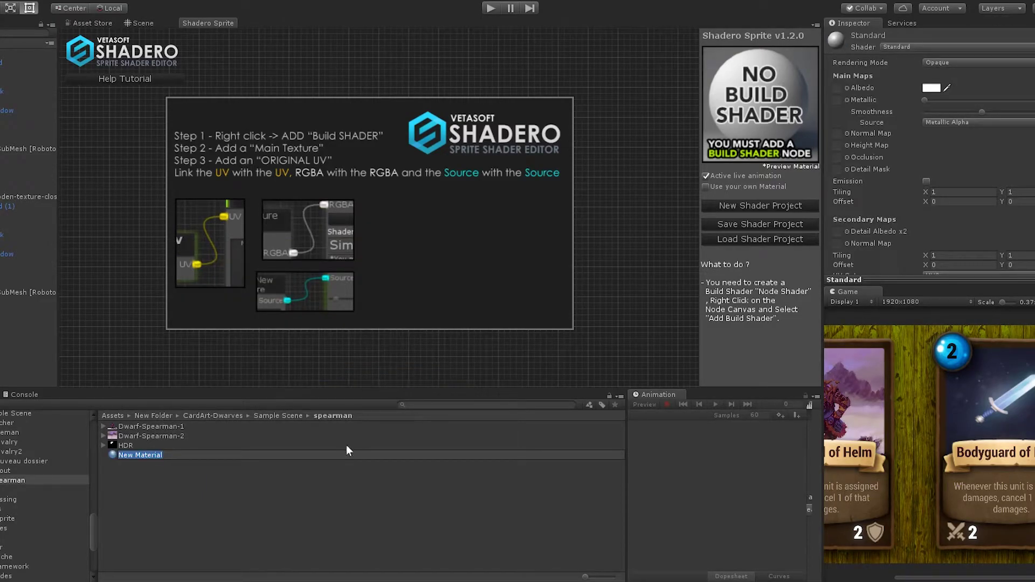
text(Dwarf-Spearman)
key(Return)
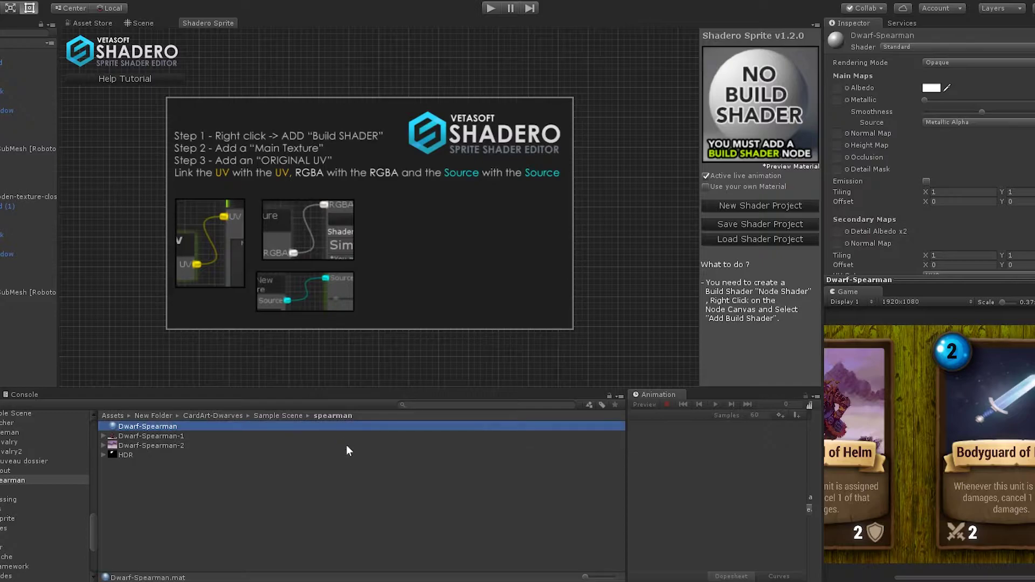
click(707, 187)
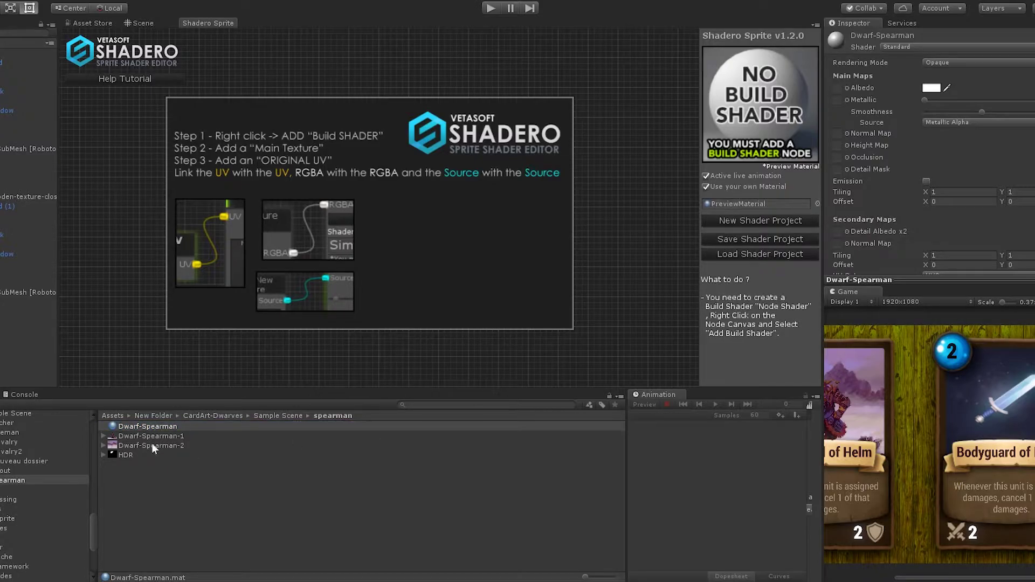
drag(135, 426, 725, 209)
Step: Create a Shadero Sprite Shader named Dwarf-Spearman and assign it to the Dwarf-Spearman material
right_click(158, 508)
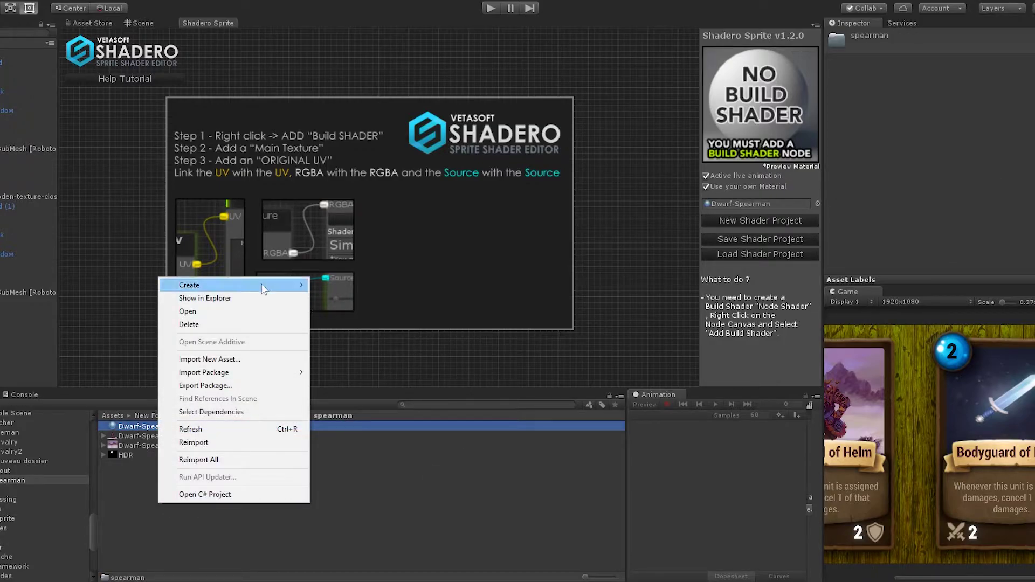
mouse_move(291, 285)
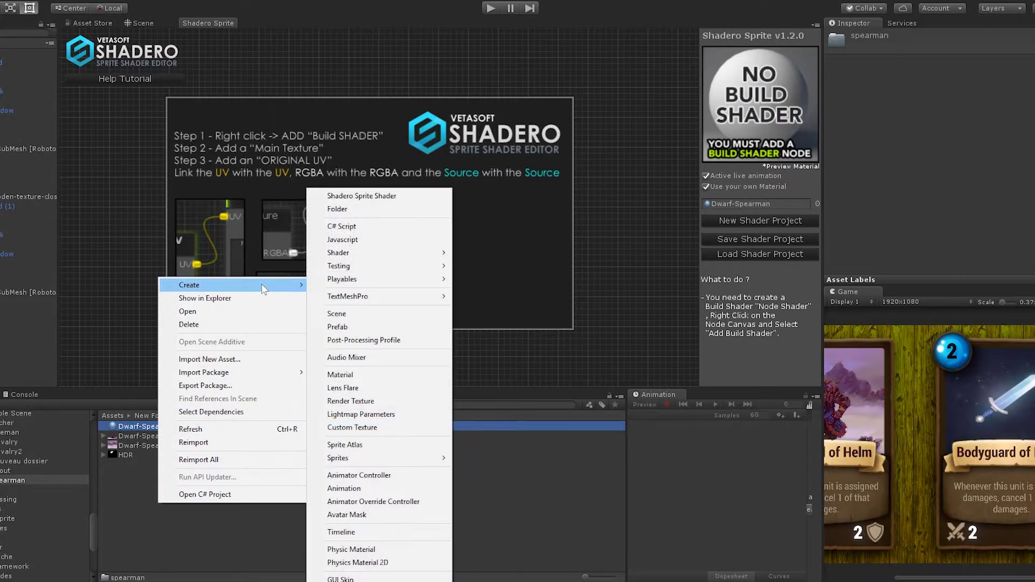
click(370, 197)
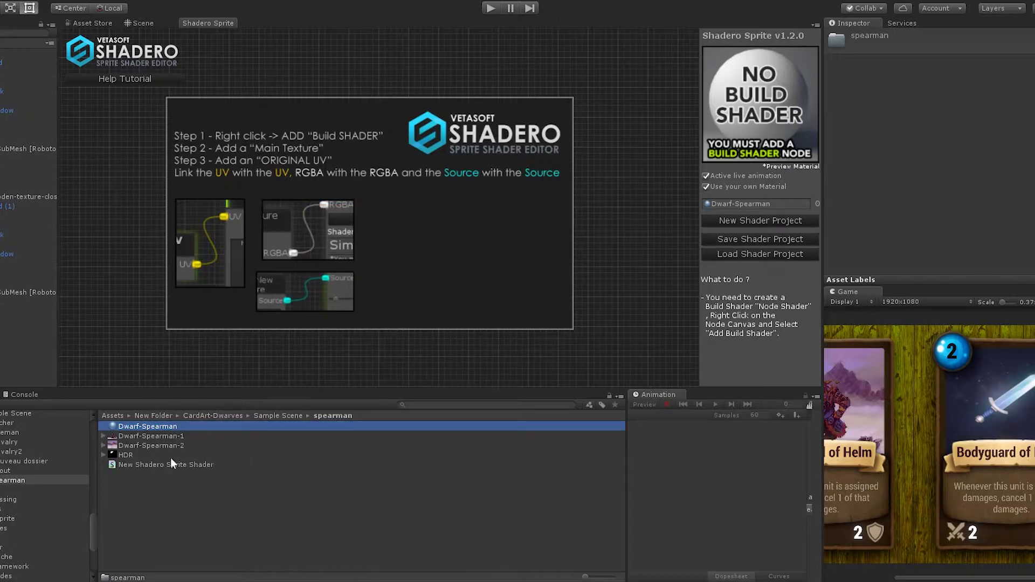
click(171, 464)
click(180, 463)
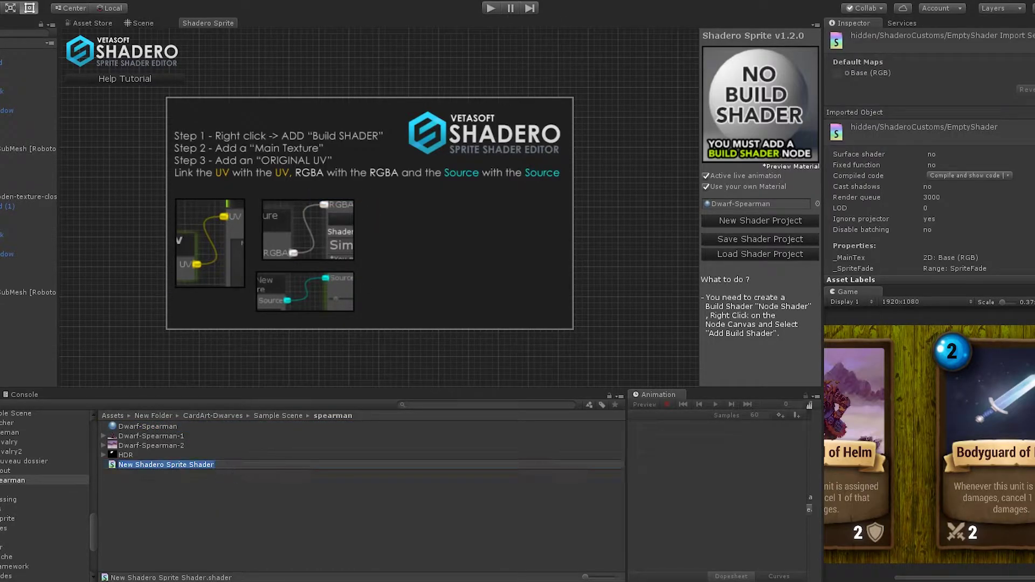
text(Dwarf-Spearman)
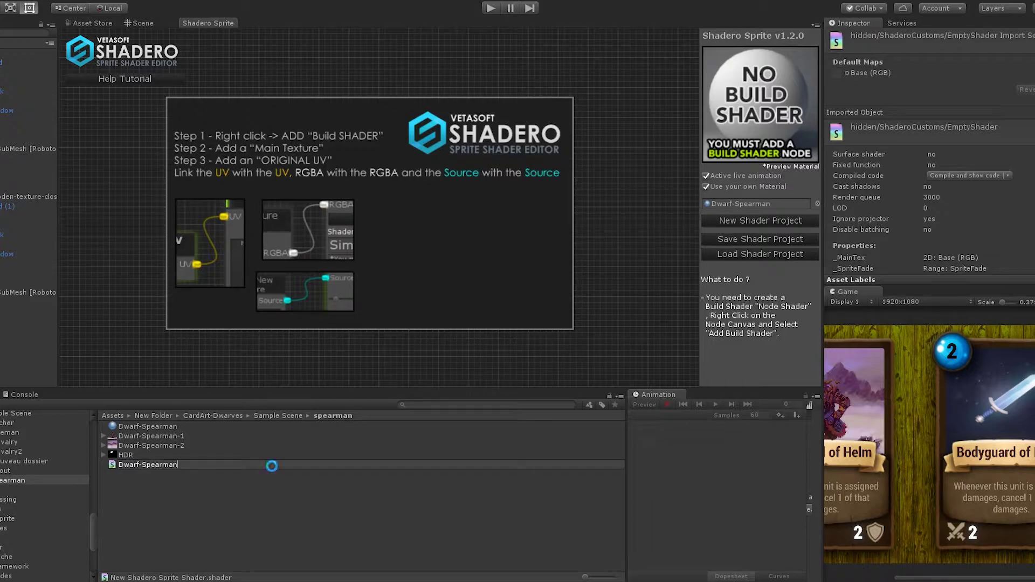
key(Return)
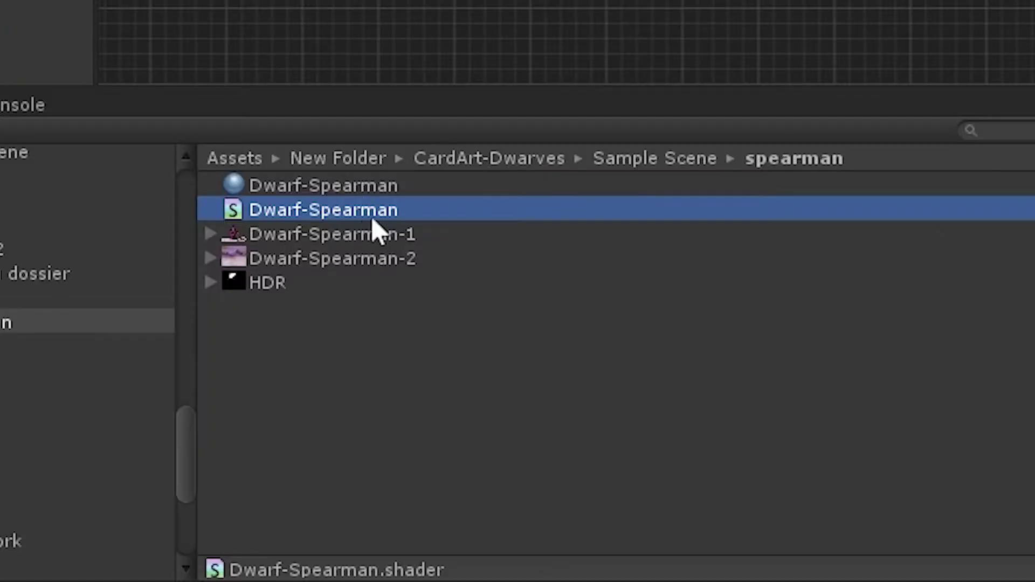
mouse_move(169, 442)
mouse_down()
mouse_move(180, 430)
mouse_move(168, 427)
mouse_up()
drag(376, 185, 374, 189)
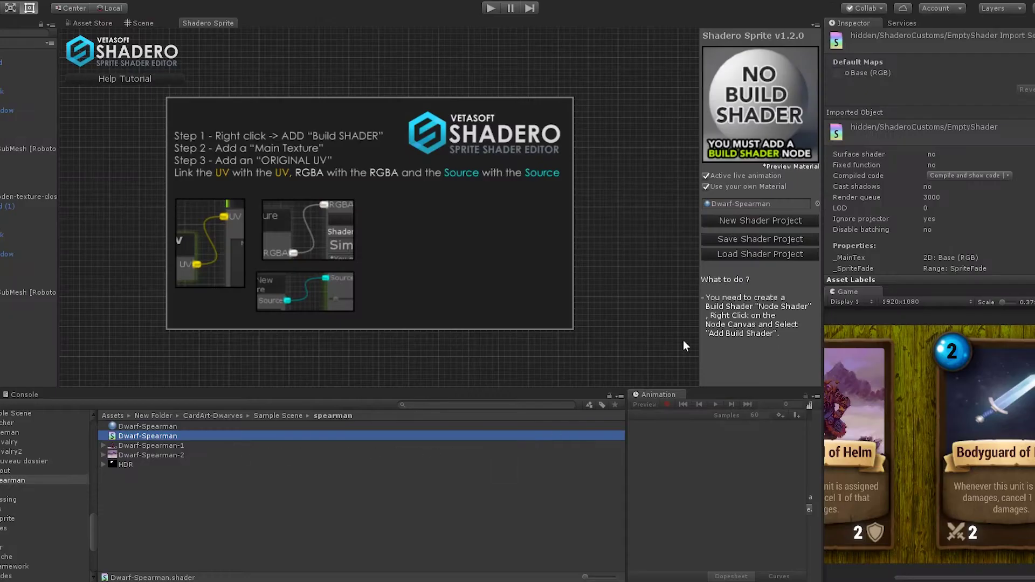
Step: Add a Build Shader node using Dwarf-Spearman and give the Picture sprite the Dwarf-Spearman material
right_click(564, 174)
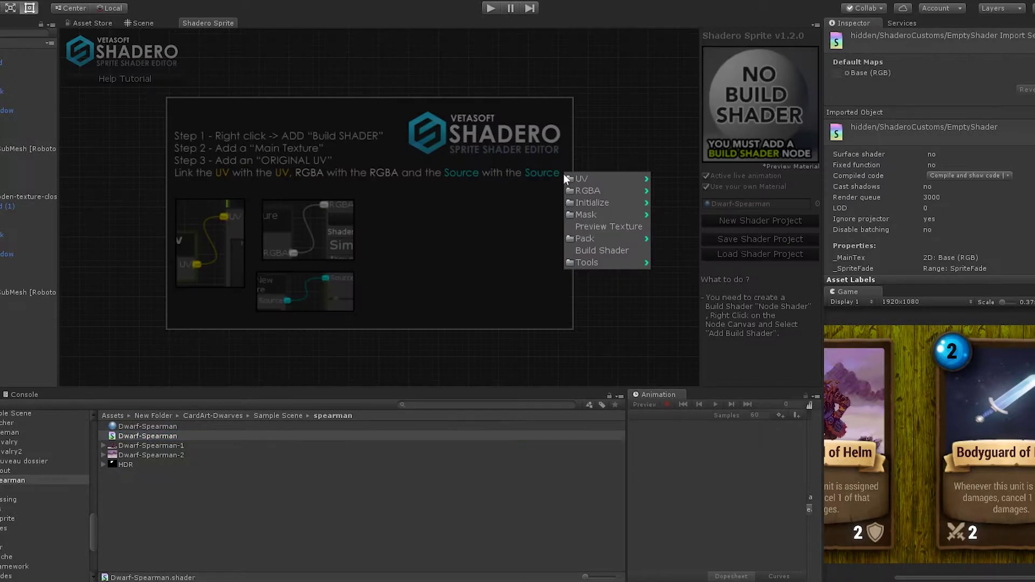
click(614, 249)
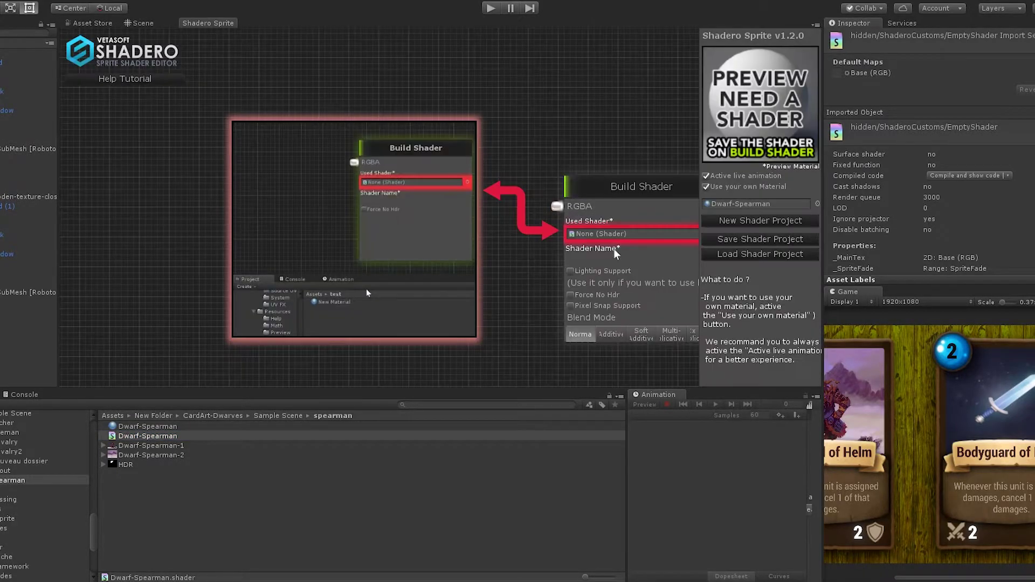
middle_drag(599, 208, 560, 136)
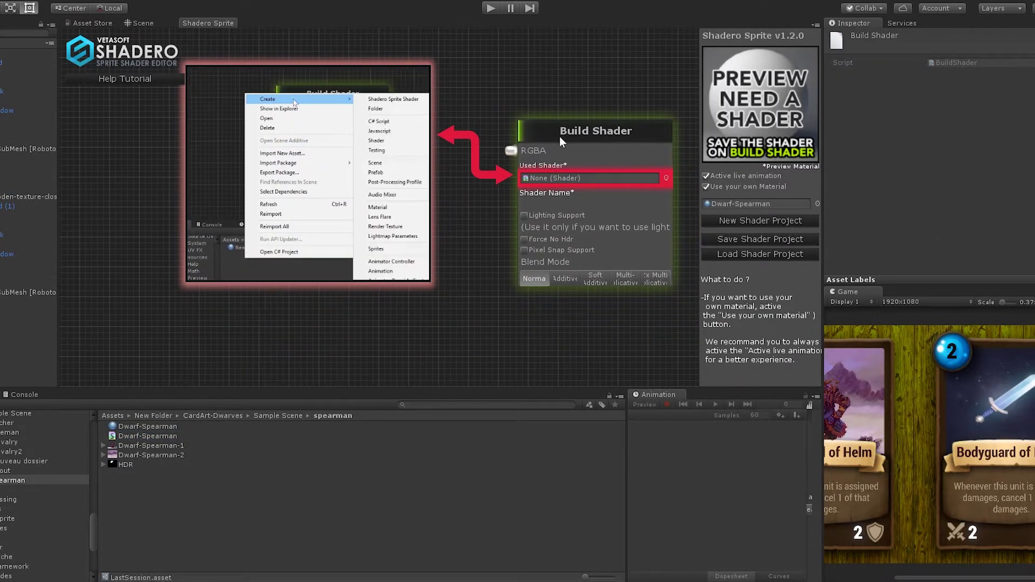
drag(138, 436, 584, 184)
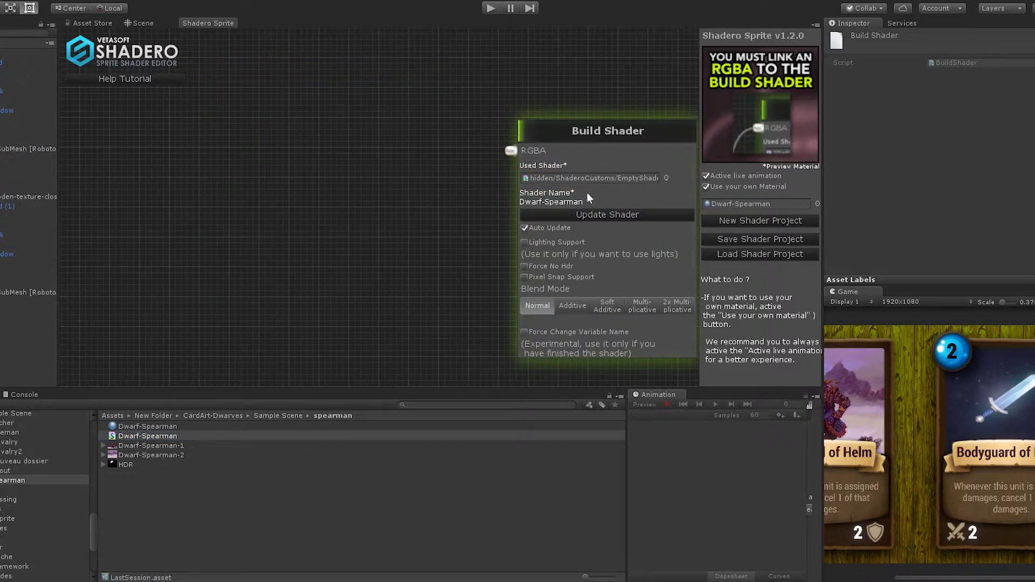
drag(637, 133, 602, 100)
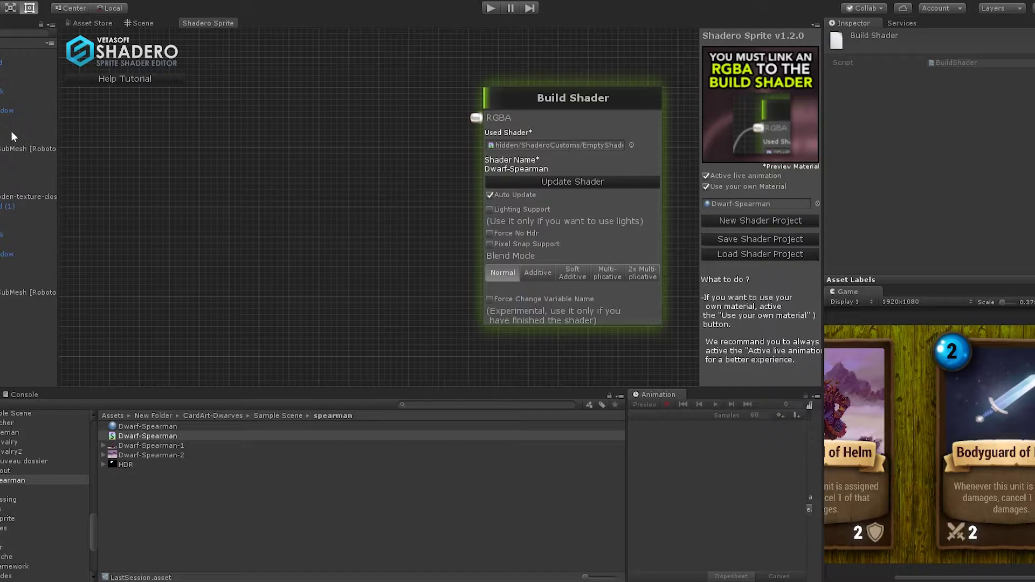
click(2, 104)
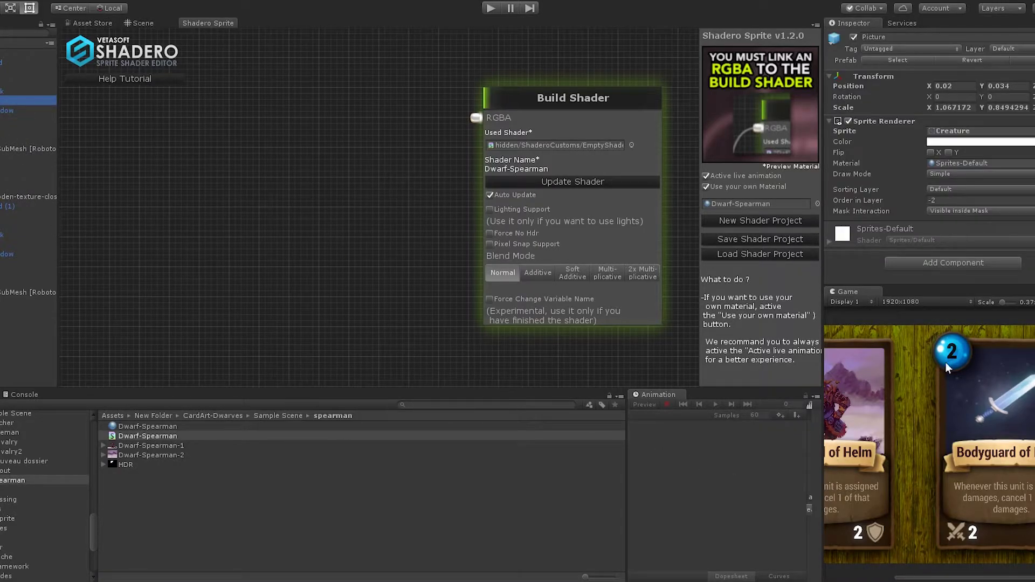
mouse_move(143, 427)
mouse_down()
mouse_move(775, 371)
mouse_move(948, 167)
mouse_up()
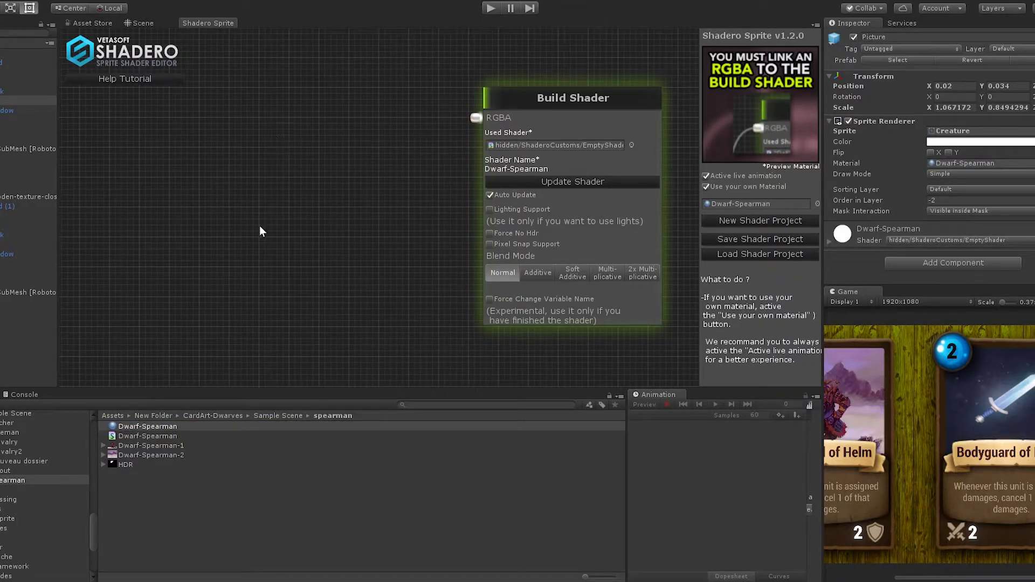
Step: Add two New Texture nodes holding Dwarf-Spearman-2 on top and Dwarf-Spearman-1 below
right_click(190, 106)
mouse_move(229, 135)
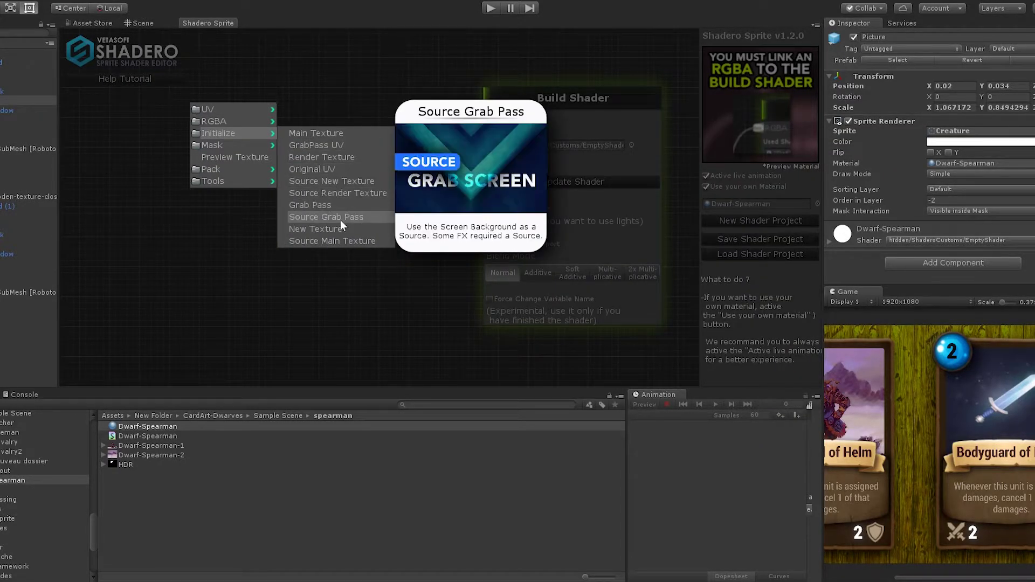
click(339, 228)
drag(239, 121, 254, 90)
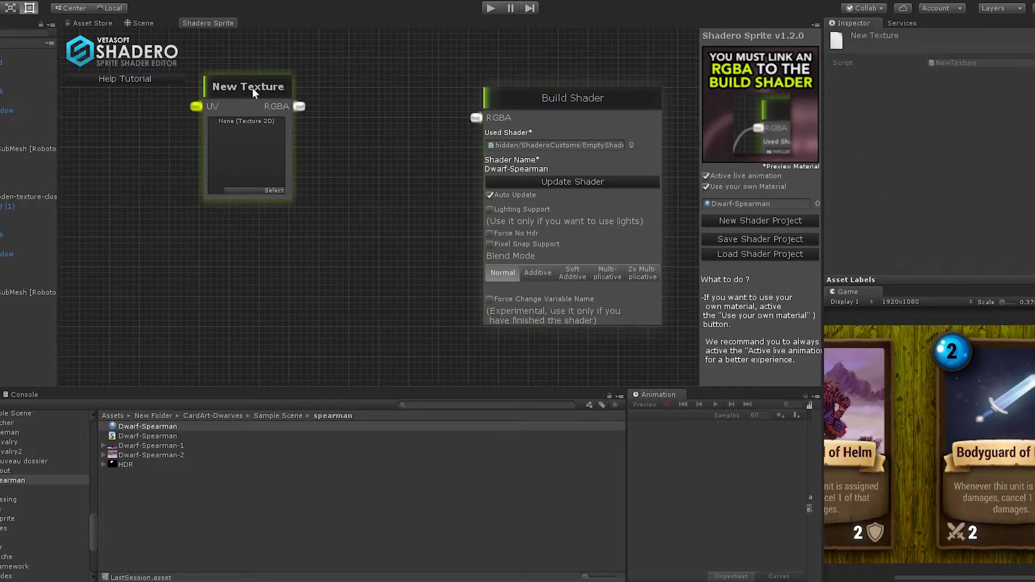
right_click(238, 86)
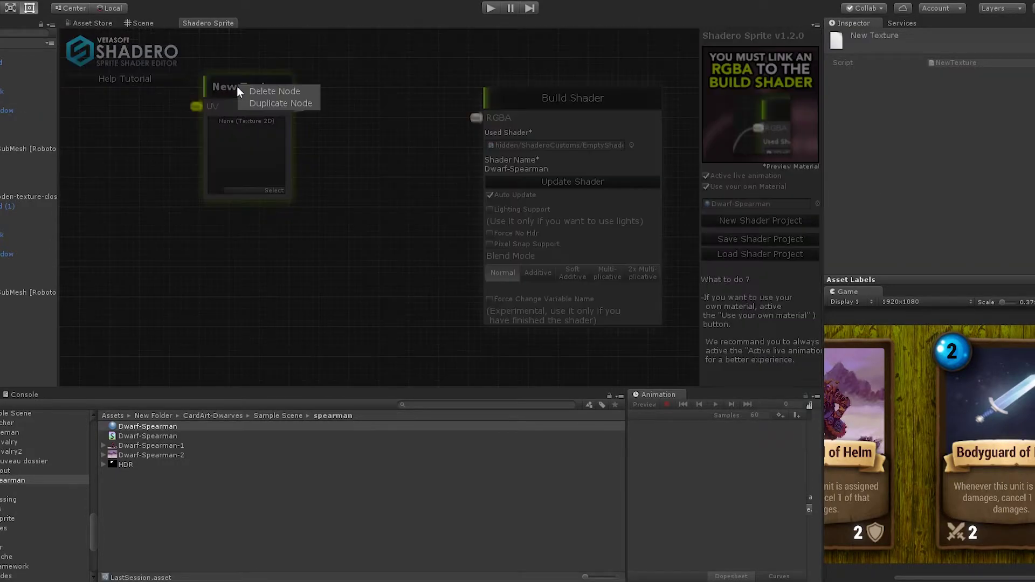
click(280, 104)
drag(295, 115, 257, 240)
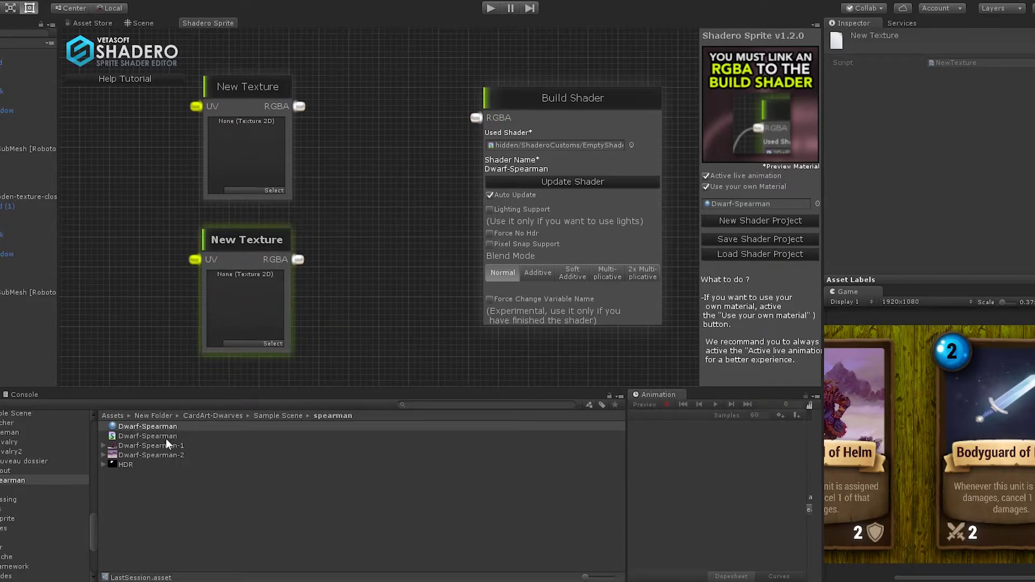
drag(149, 451, 275, 183)
drag(164, 448, 241, 308)
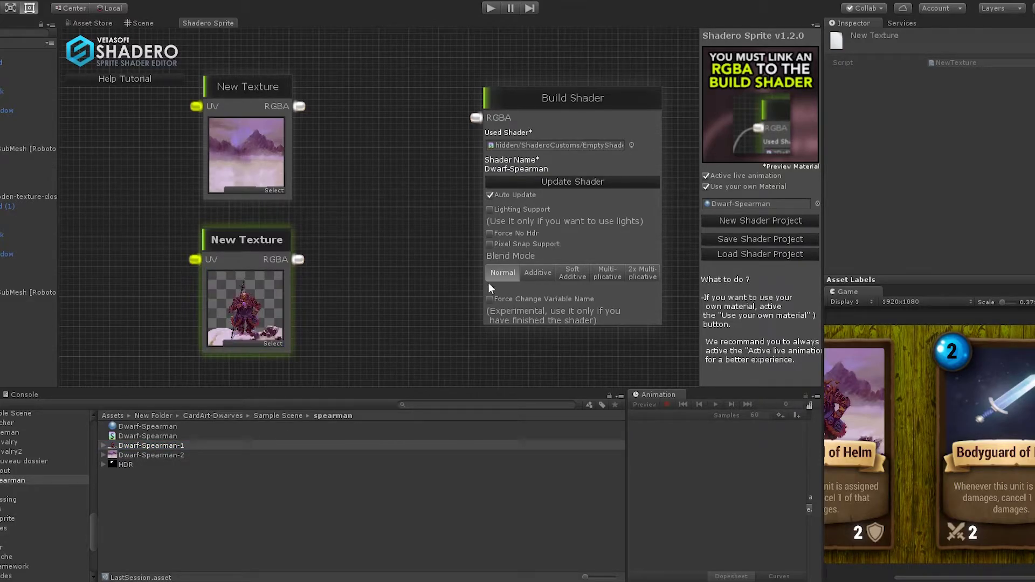
Step: Zoom out and move the landscape and dwarf texture nodes to the left
scroll(344, 214, down, 4)
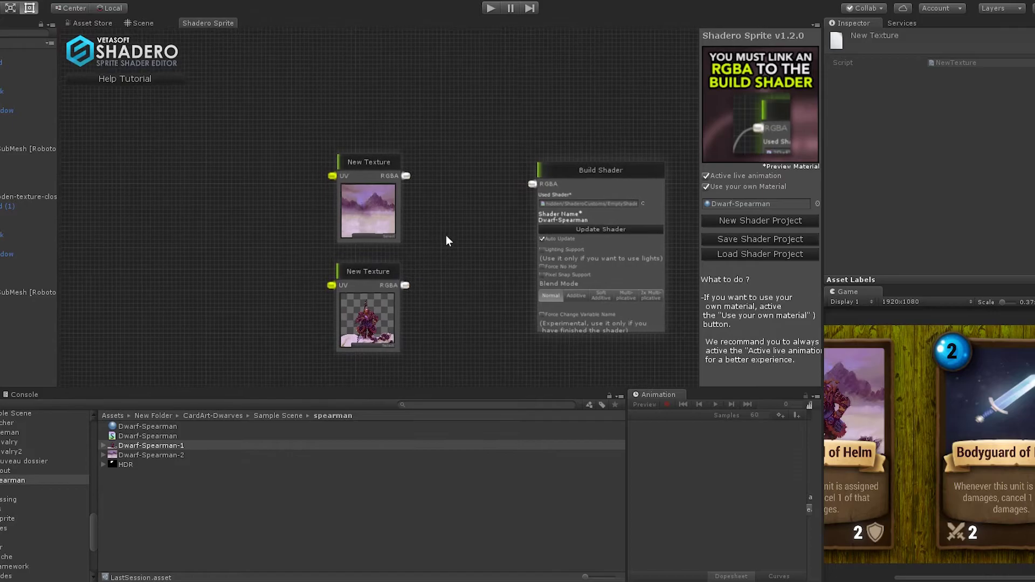
drag(372, 186, 311, 155)
drag(357, 271, 294, 261)
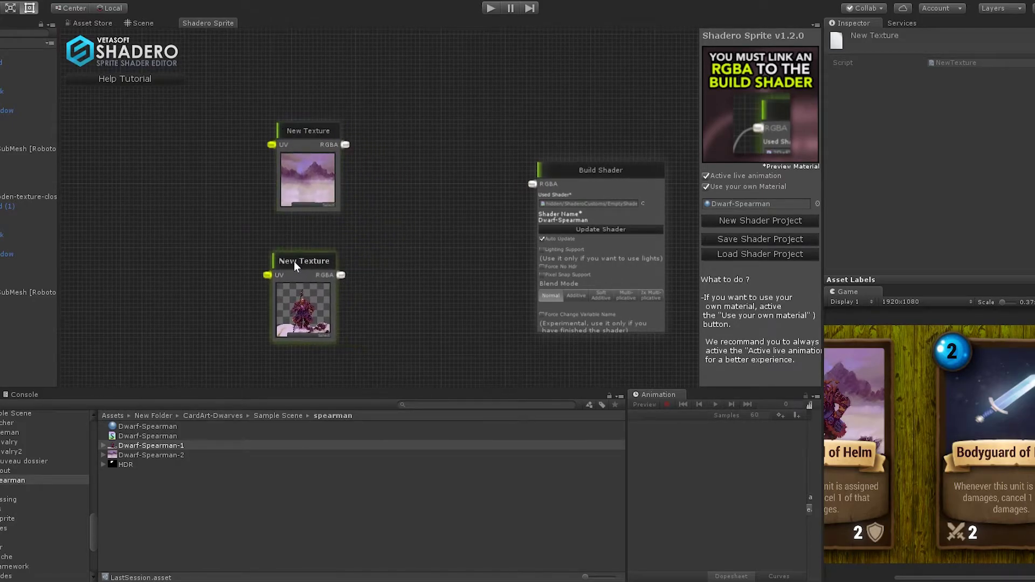
Step: Add a Blend node with landscape in RGBA A and dwarf in B, output to Build Shader
right_click(368, 180)
mouse_move(394, 197)
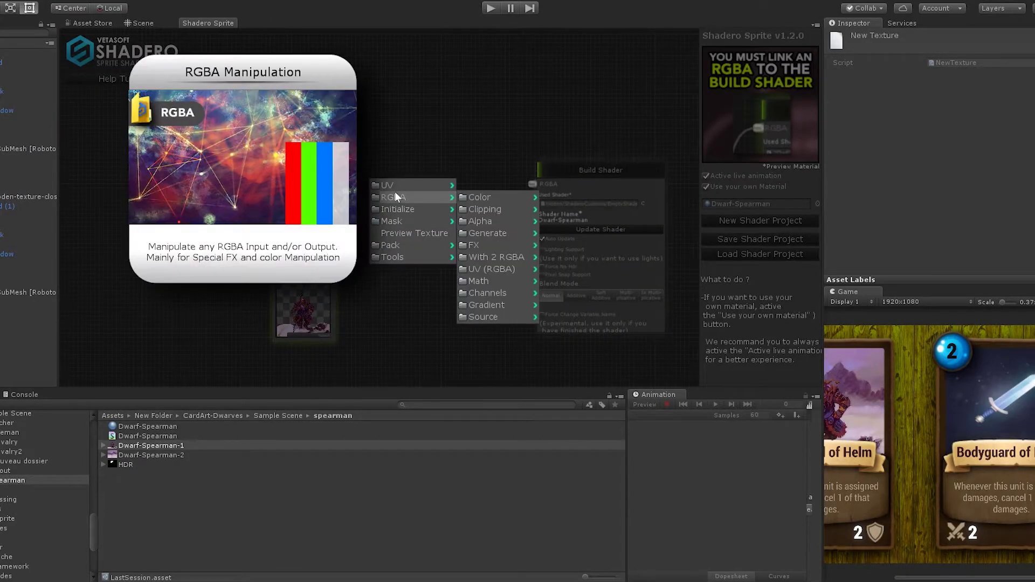
mouse_move(489, 255)
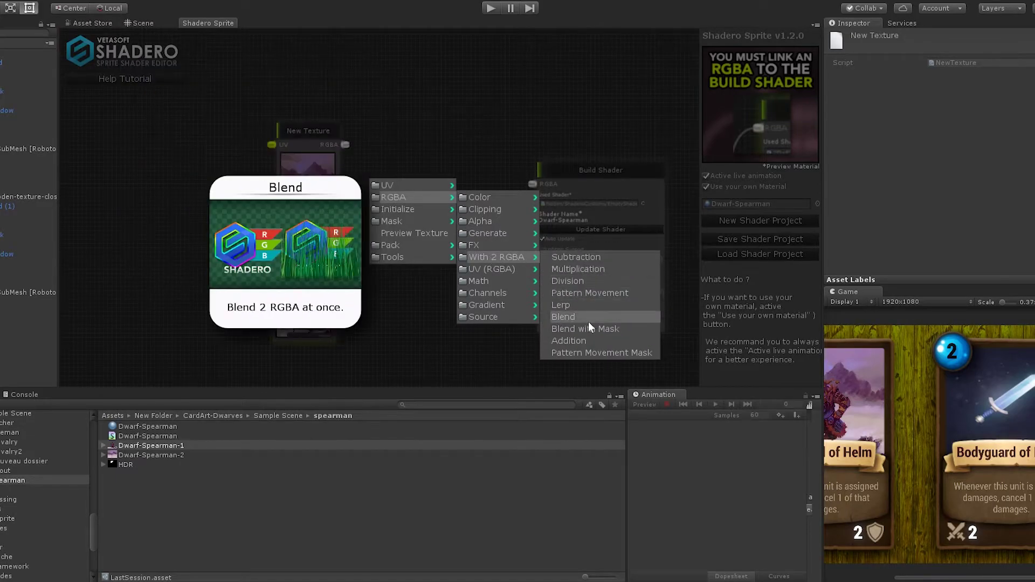
click(586, 316)
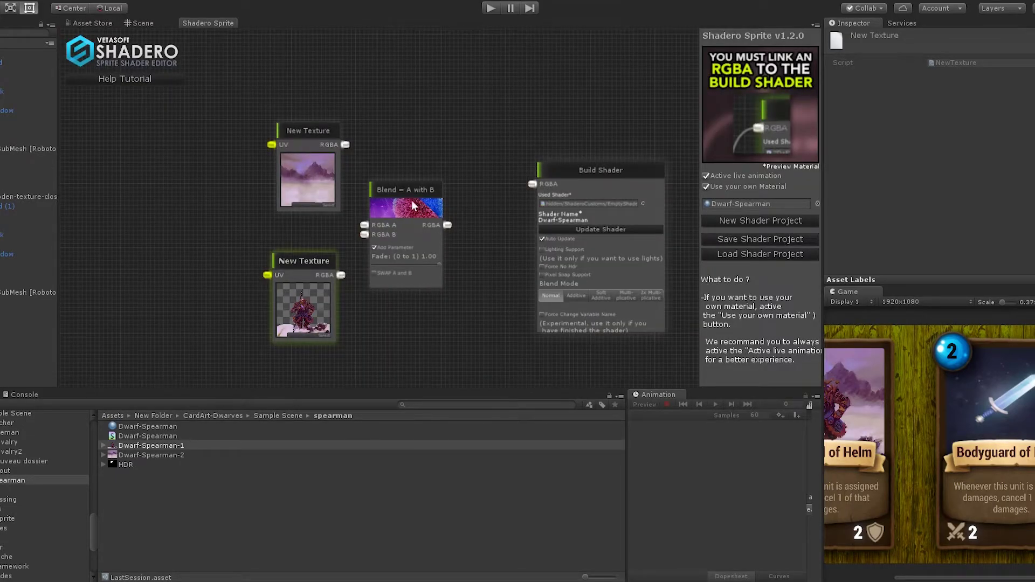
drag(412, 205, 438, 186)
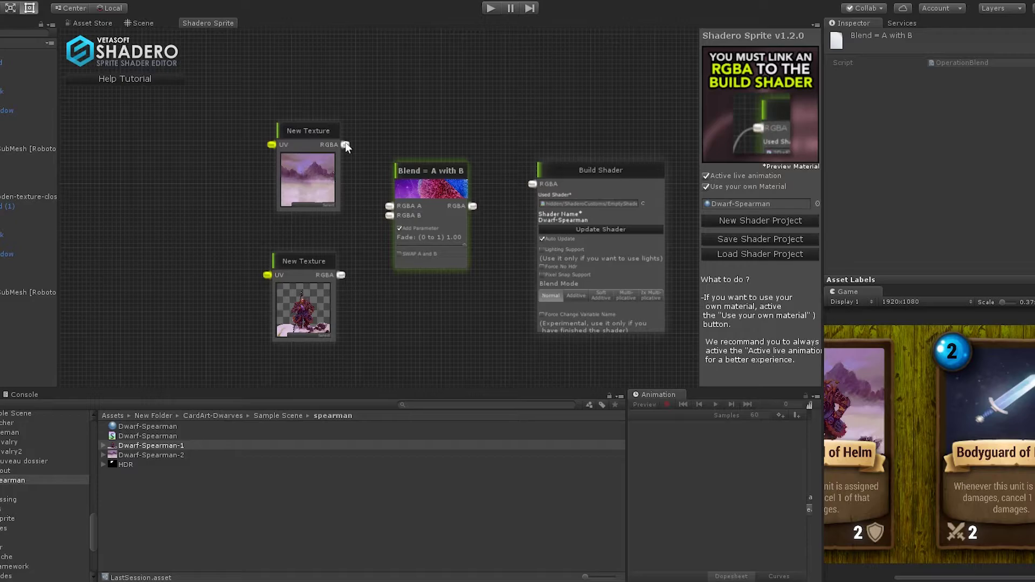
drag(346, 145, 390, 208)
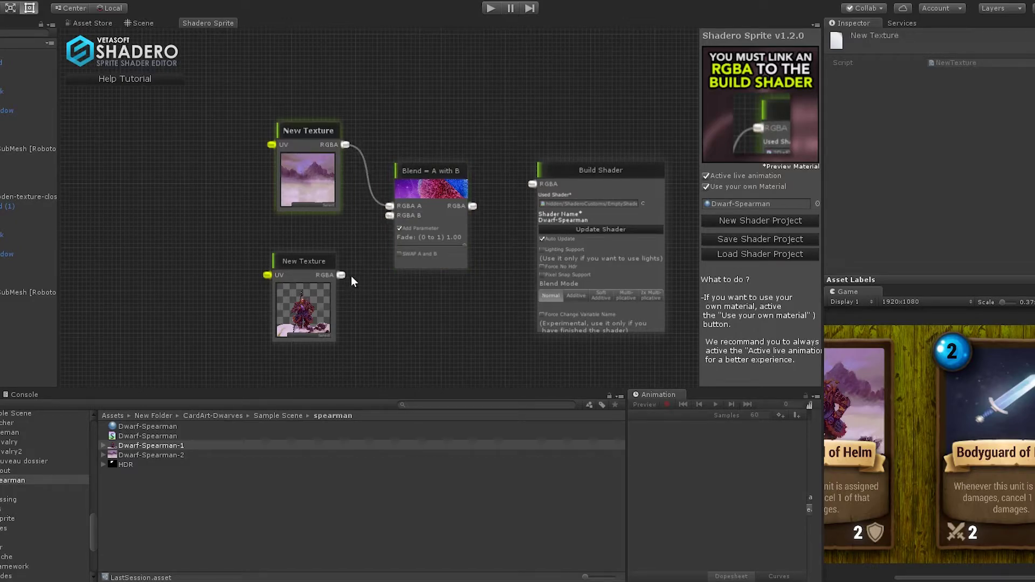
drag(340, 276, 389, 216)
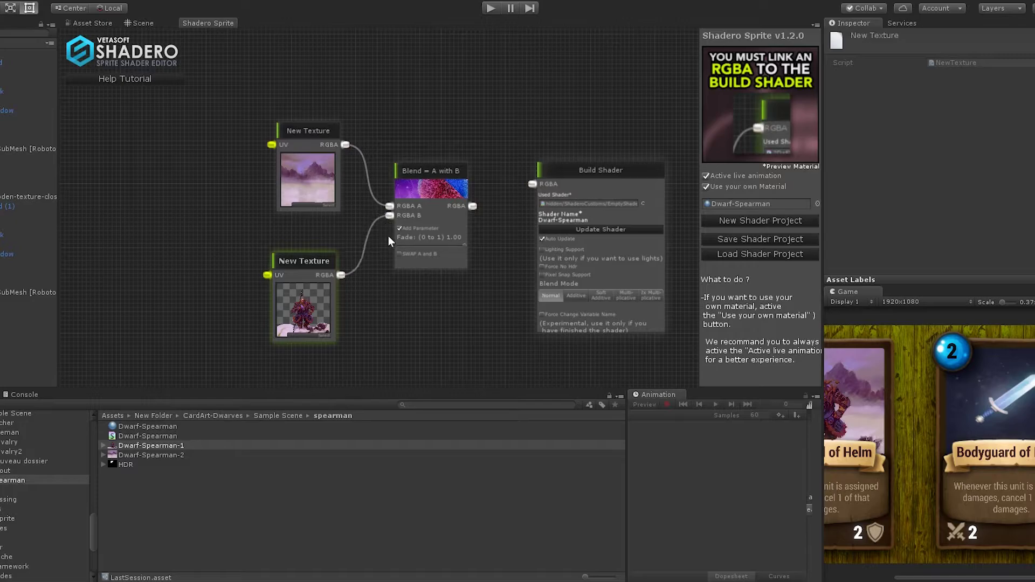
drag(472, 207, 532, 186)
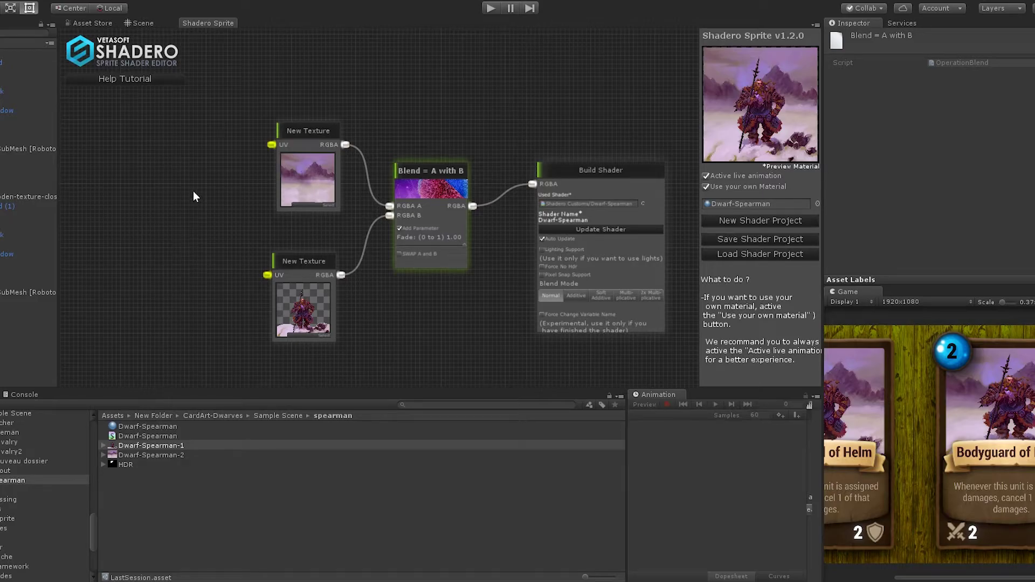
Step: Rearrange the node graph, moving the landscape and dwarf texture nodes
drag(190, 195, 353, 153)
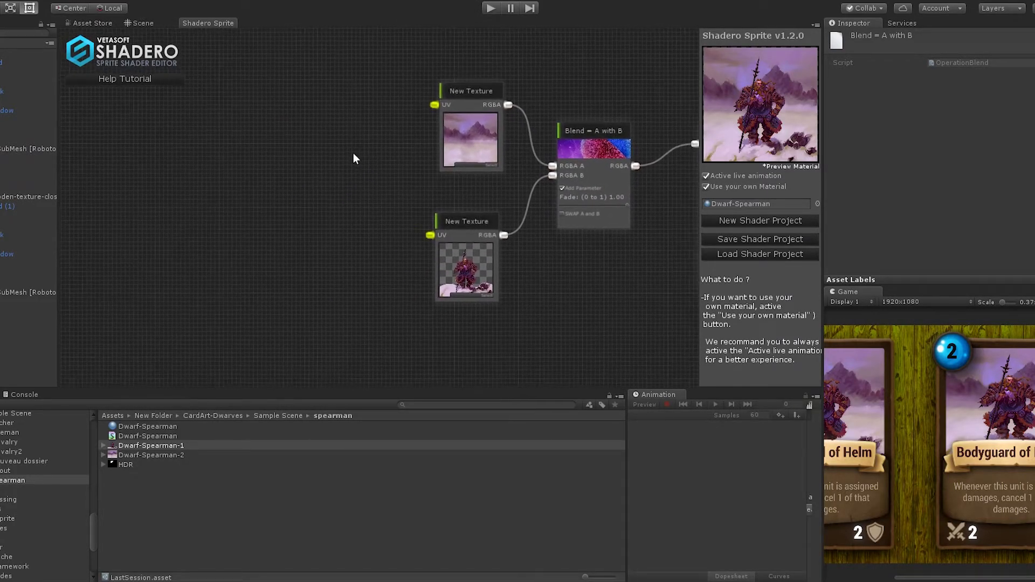
drag(484, 95, 312, 51)
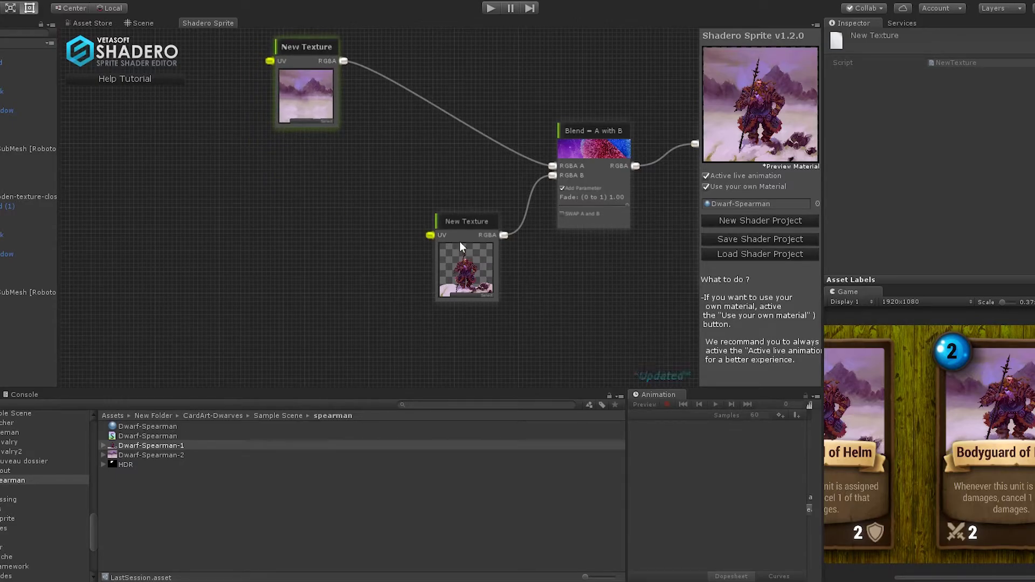
drag(468, 221, 433, 266)
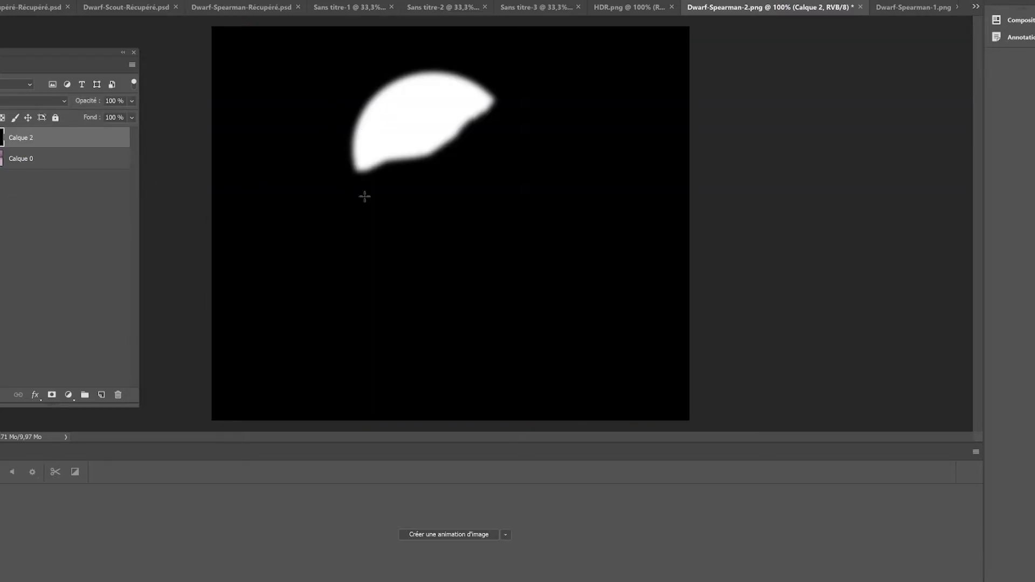
Step: Preview Calque 2's white sun mask under another blend mode, then restore Normal
click(3, 100)
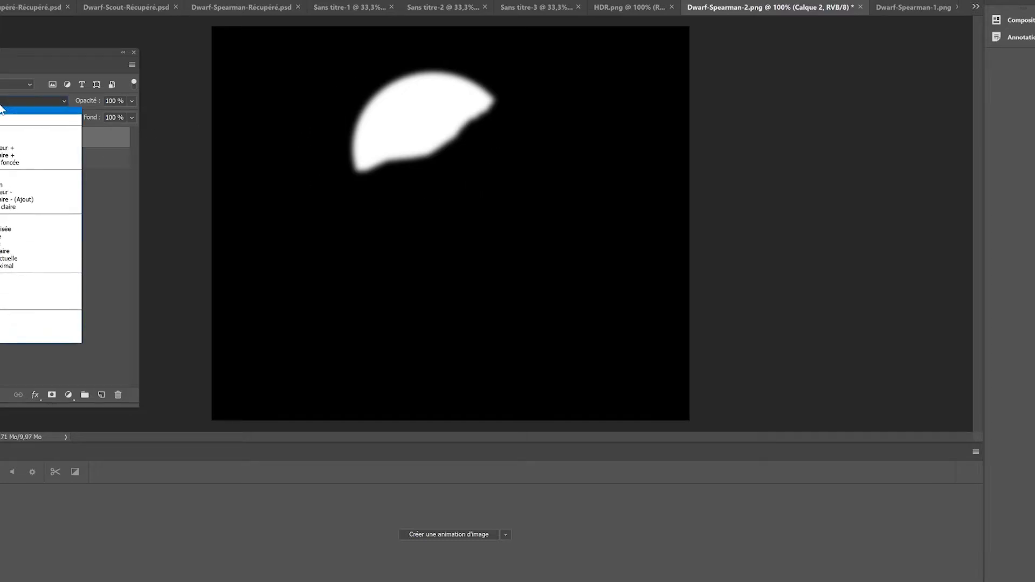
click(1, 189)
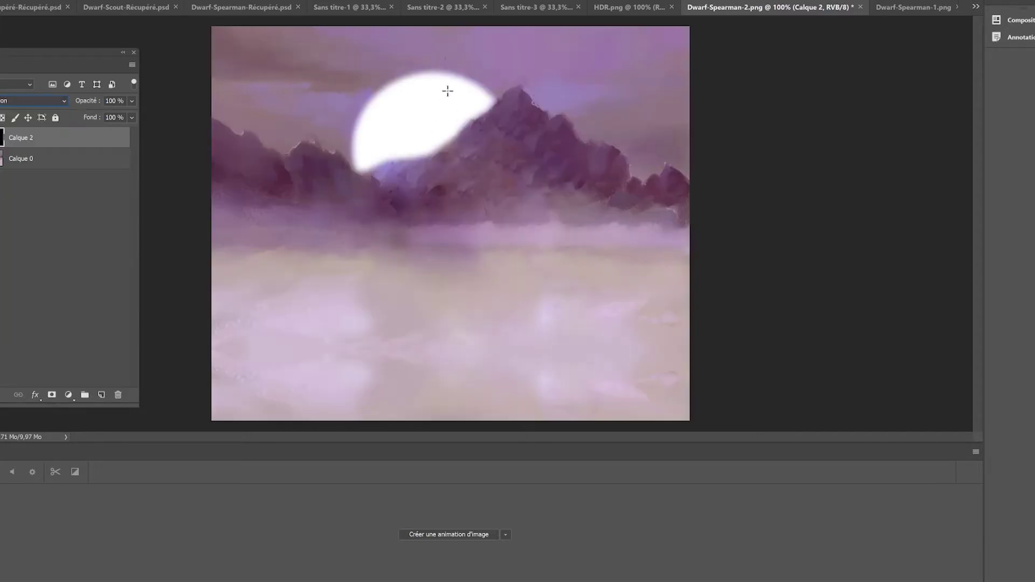
click(32, 101)
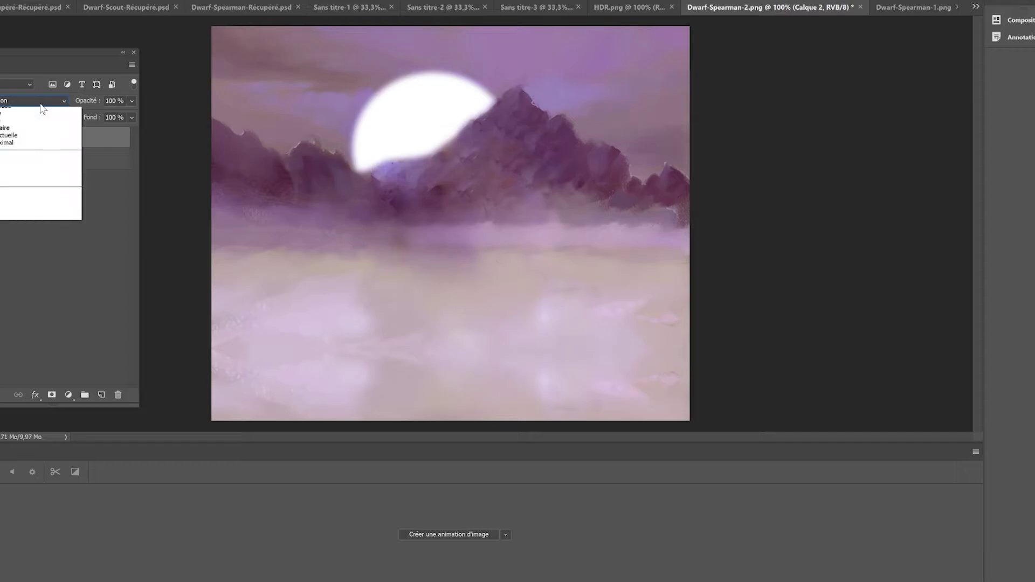
click(21, 107)
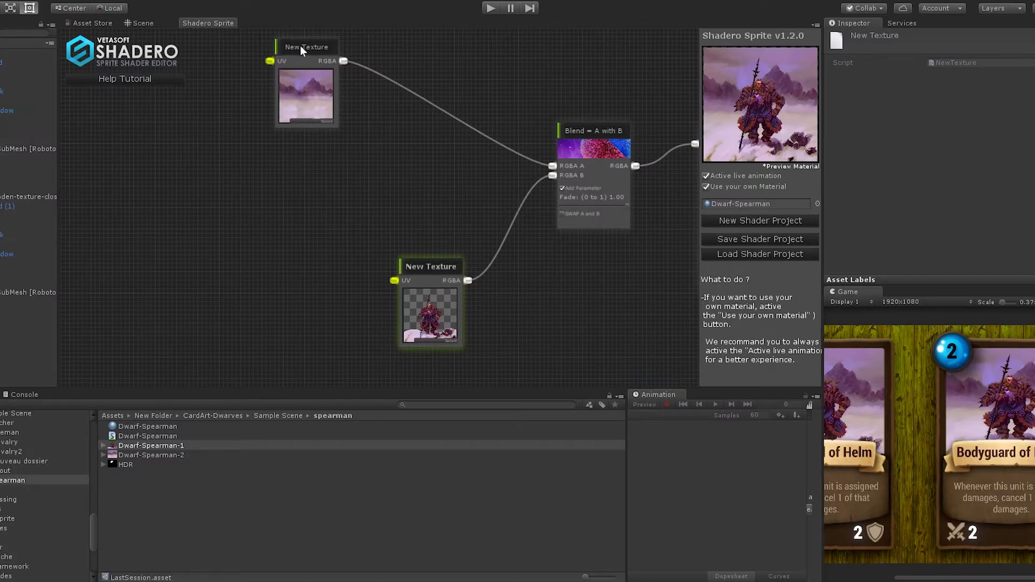
Step: Duplicate the landscape texture node below it and load the HDR sun mask into the copy
right_click(300, 47)
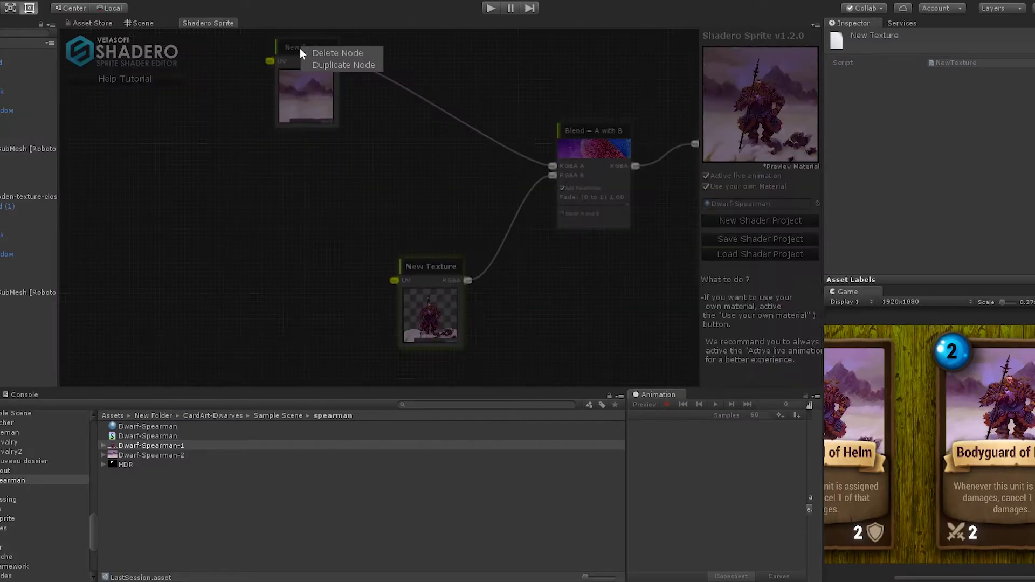
click(324, 60)
drag(324, 61, 299, 168)
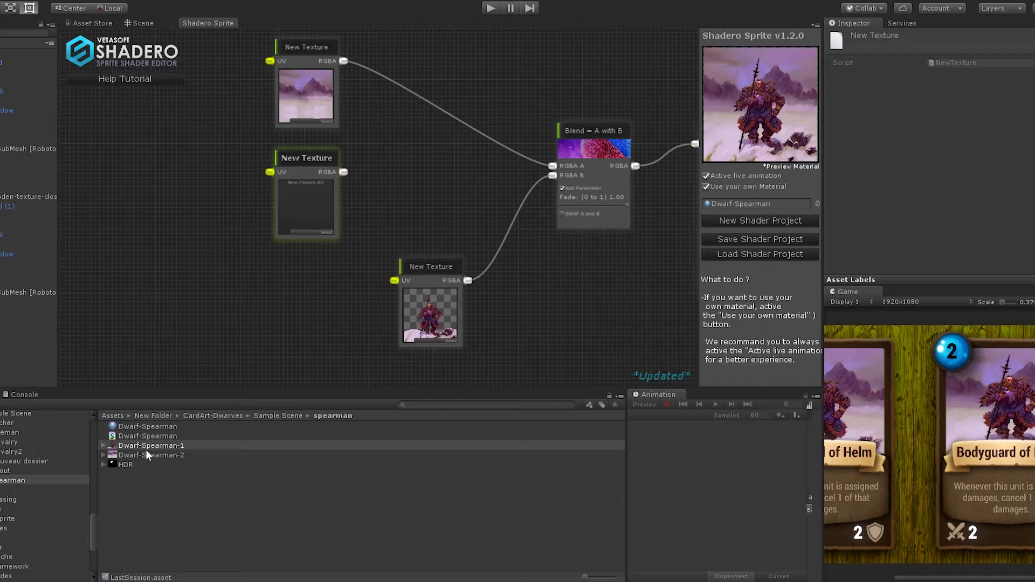
drag(122, 465, 335, 196)
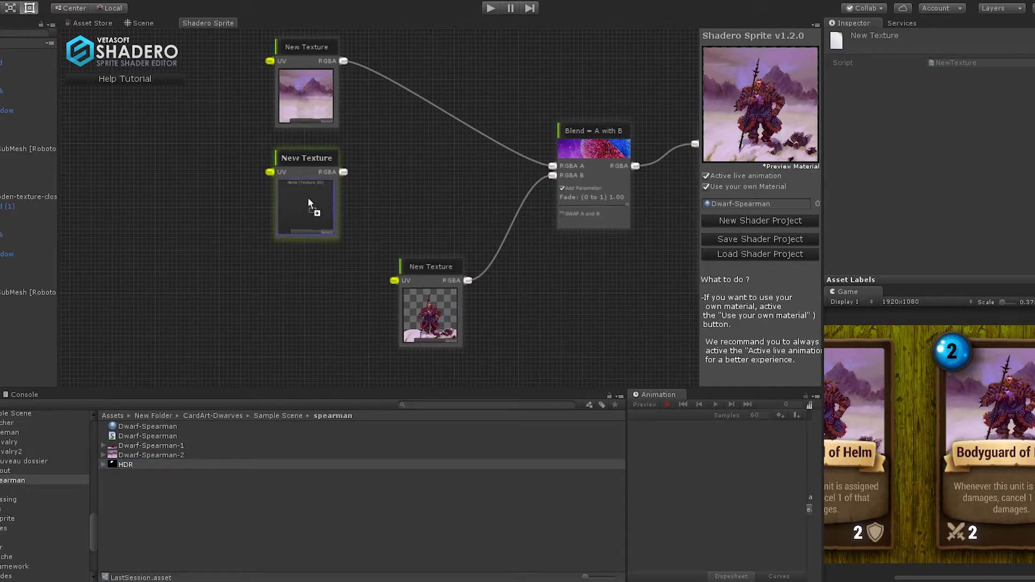
drag(308, 202, 309, 212)
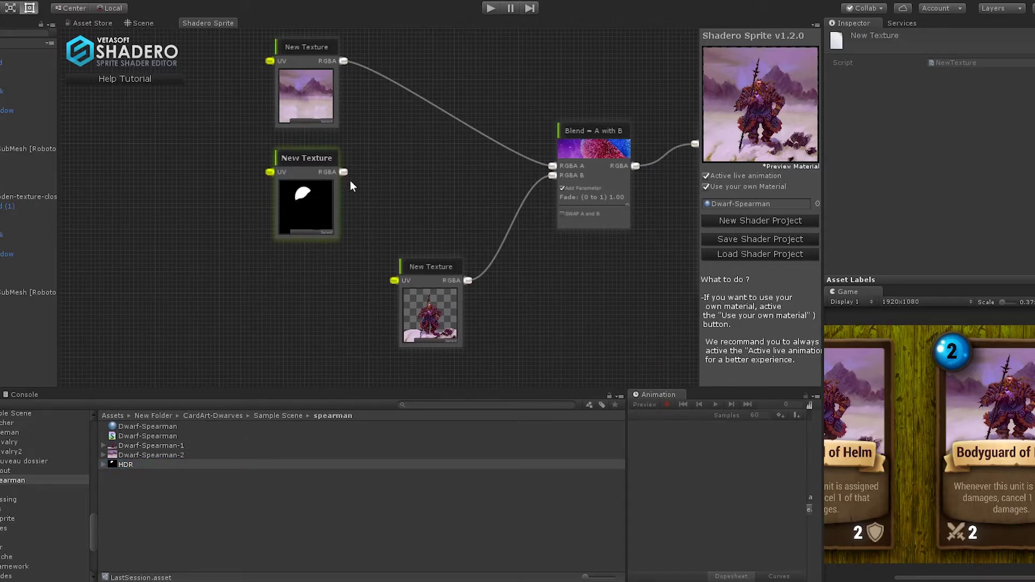
Step: Add an RGBA Addition node with landscape in A and the HDR sun mask in B, feeding Blend A
right_click(386, 118)
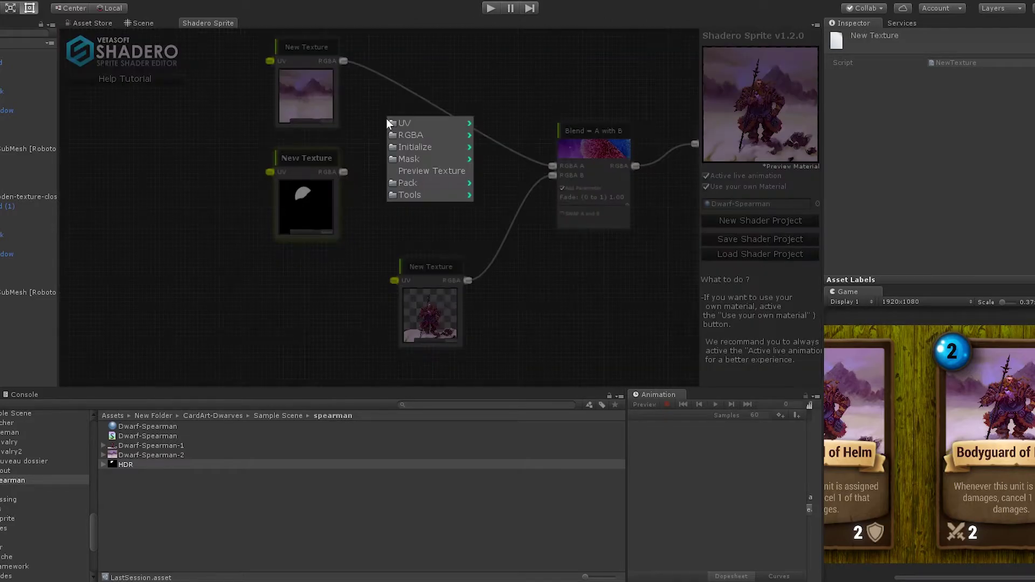
mouse_move(423, 135)
mouse_move(507, 147)
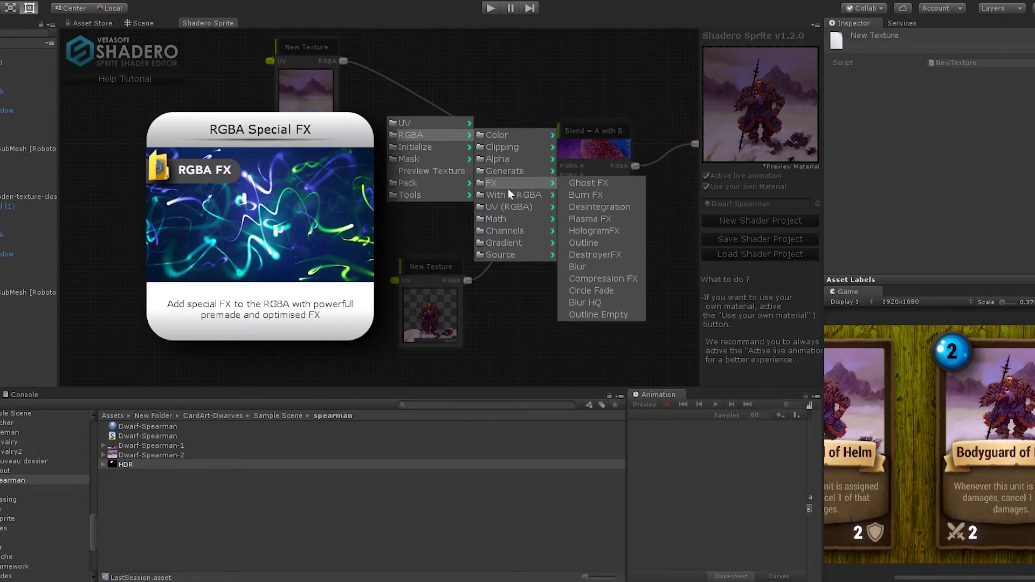
mouse_move(549, 194)
click(586, 279)
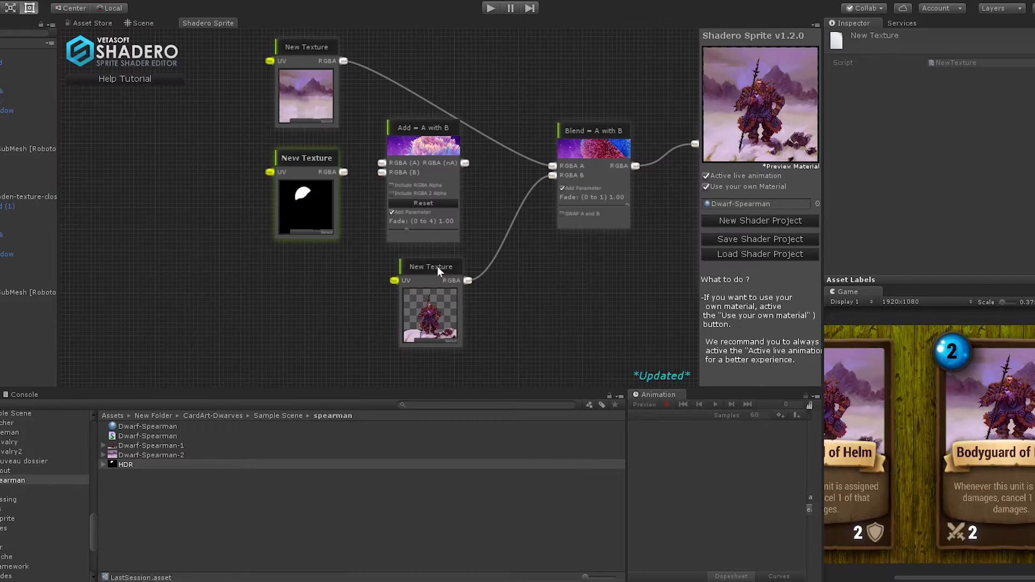
drag(417, 122, 416, 79)
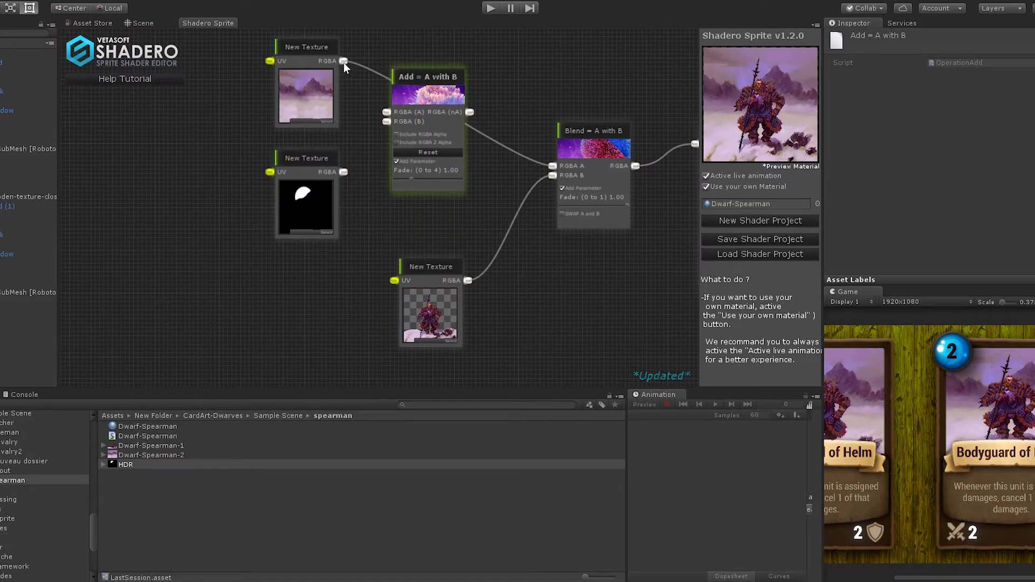
drag(343, 62, 386, 112)
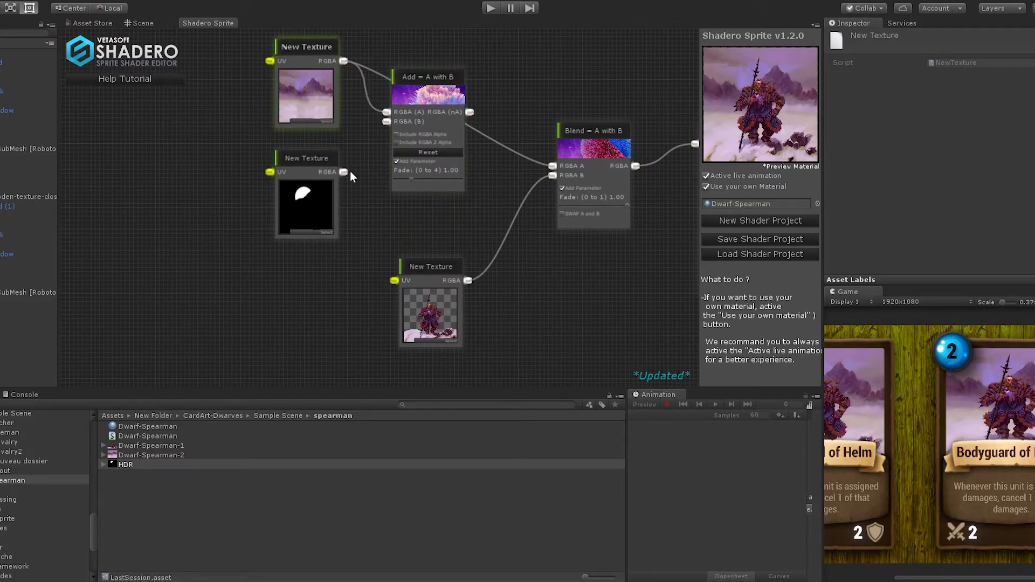
drag(344, 172, 386, 121)
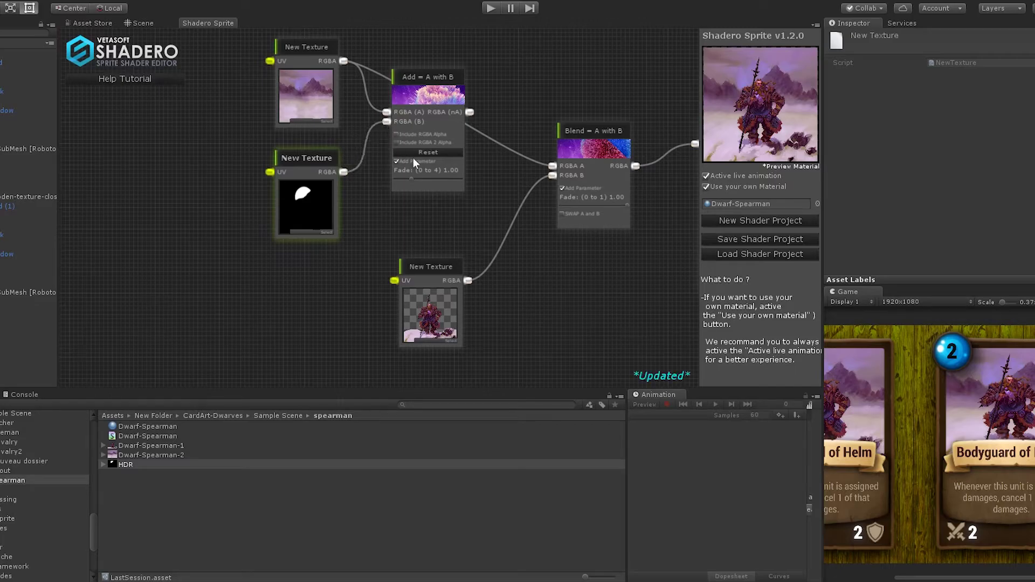
drag(470, 112, 552, 166)
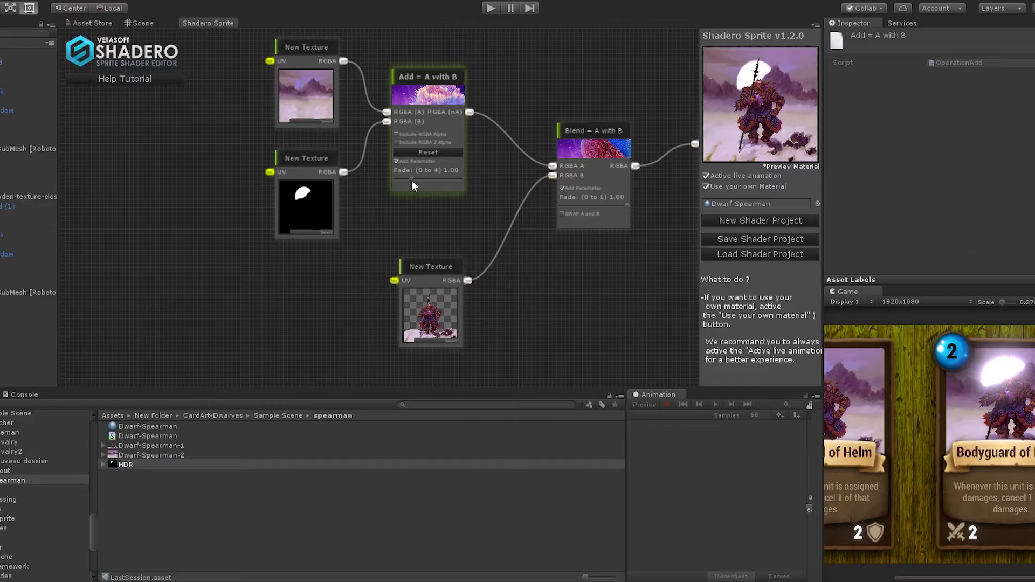
Step: Lower the Add node's Fade to 0.82, then zoom out to see the whole graph
scroll(411, 185, up, 5)
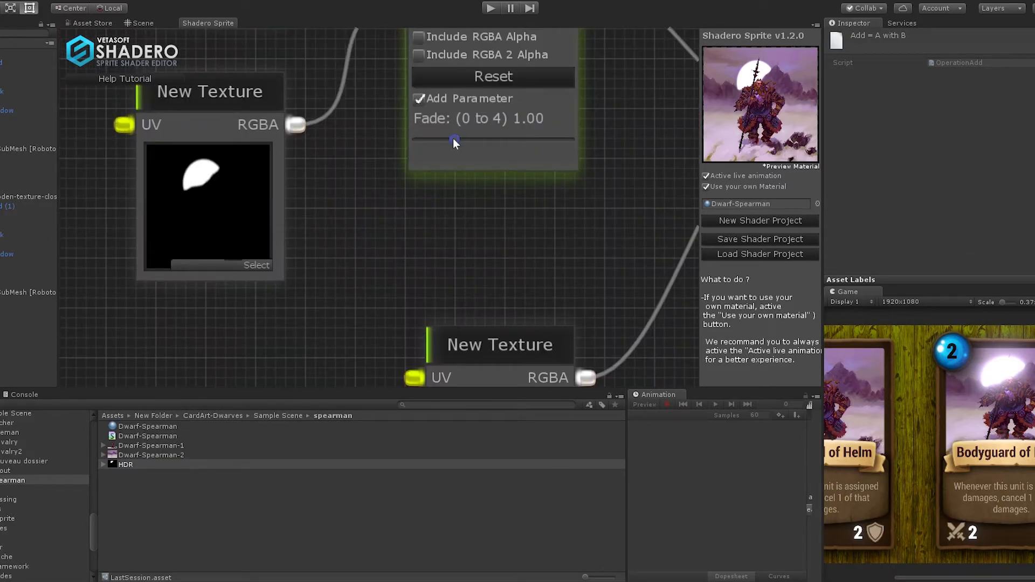
drag(453, 140, 446, 174)
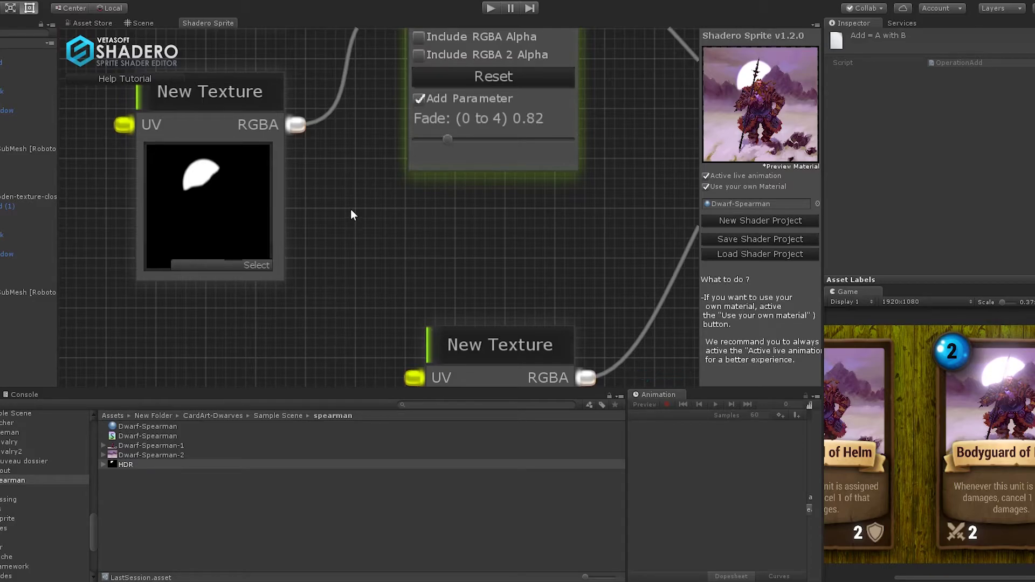
scroll(350, 210, down, 3)
scroll(349, 222, down, 2)
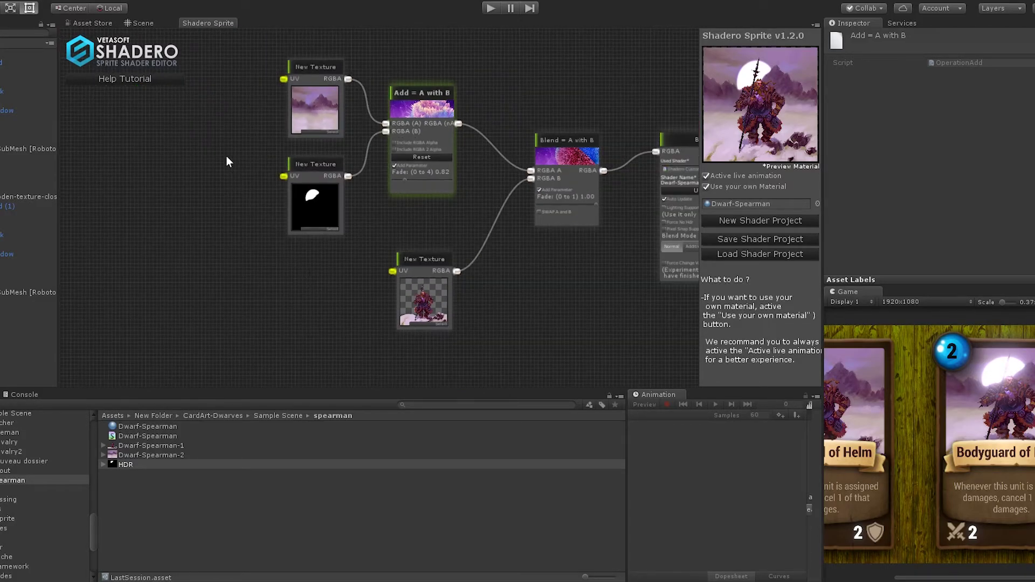
middle_drag(226, 157, 251, 229)
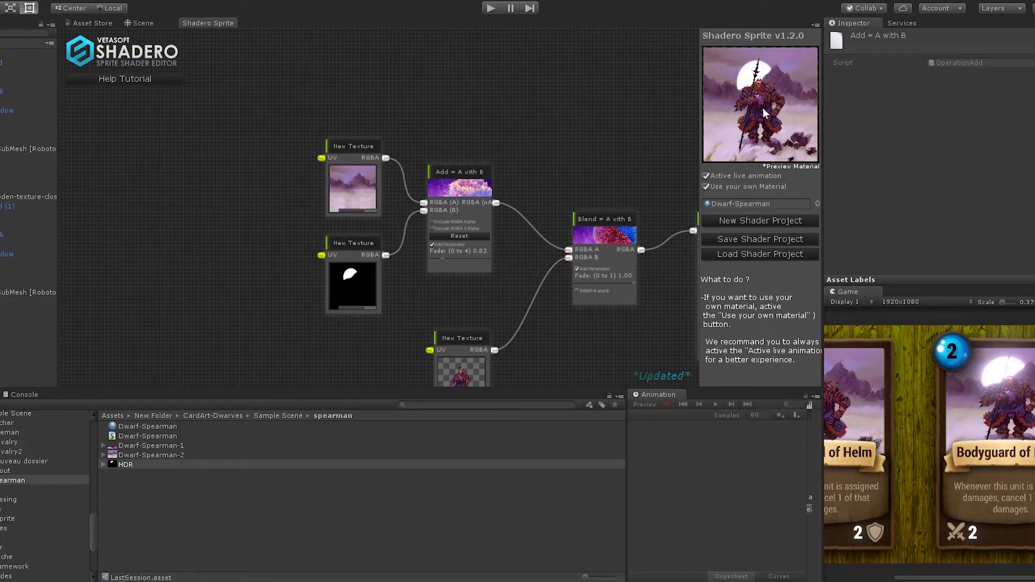
mouse_move(762, 108)
Step: Add a Distortion UV node and connect it to the background texture's UV input
right_click(151, 117)
mouse_move(159, 114)
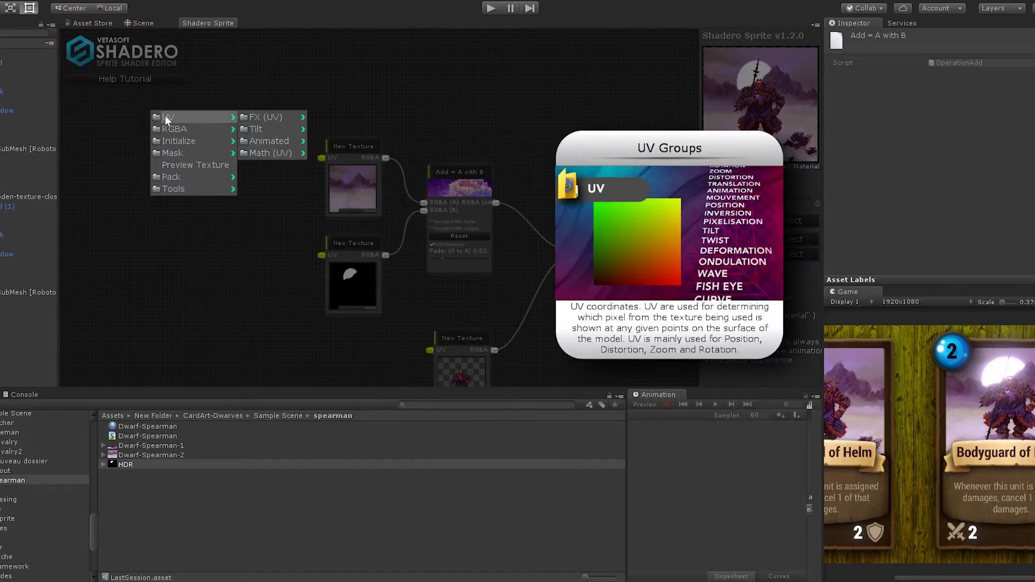
mouse_move(263, 115)
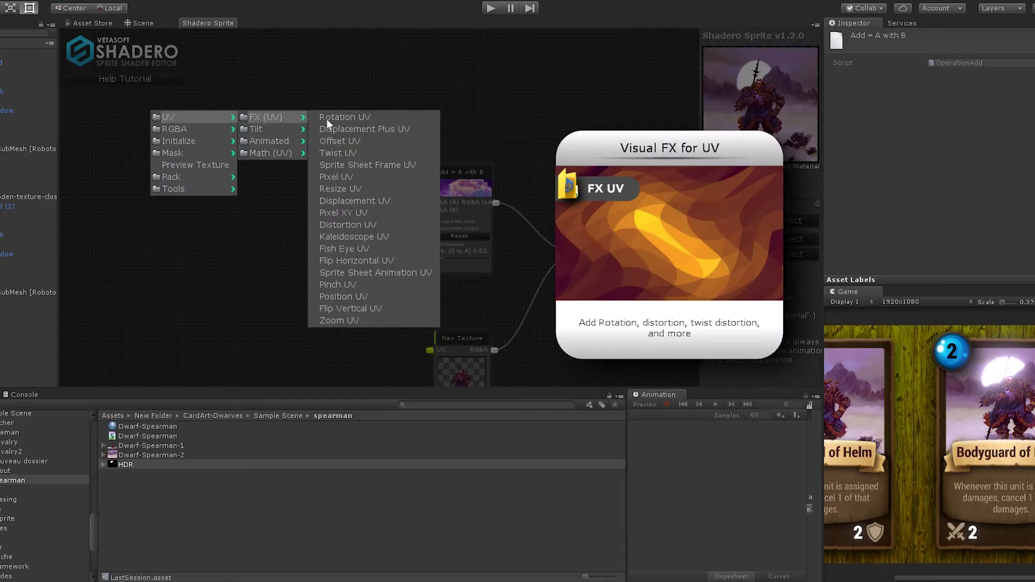
click(346, 222)
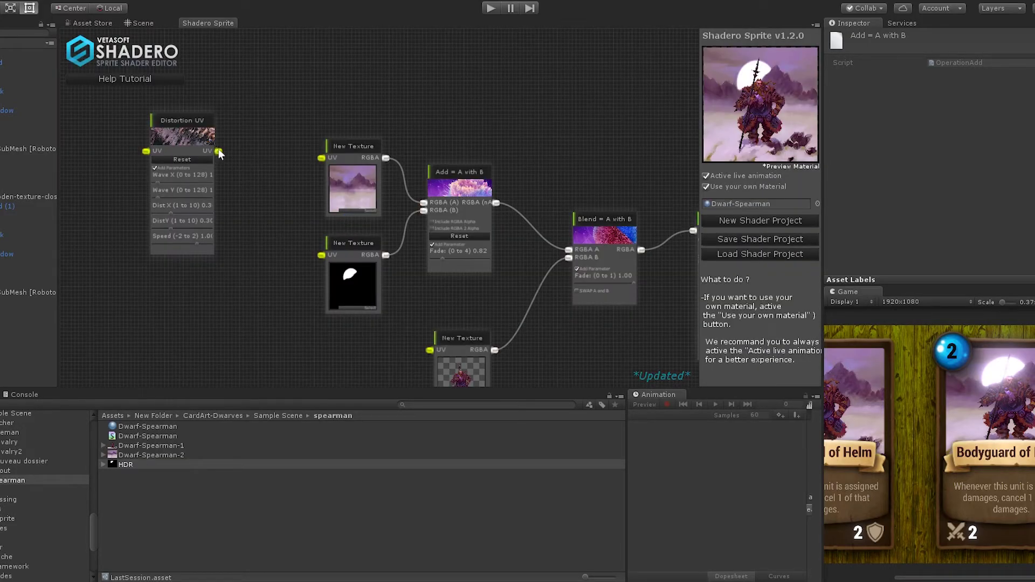
drag(219, 152, 321, 158)
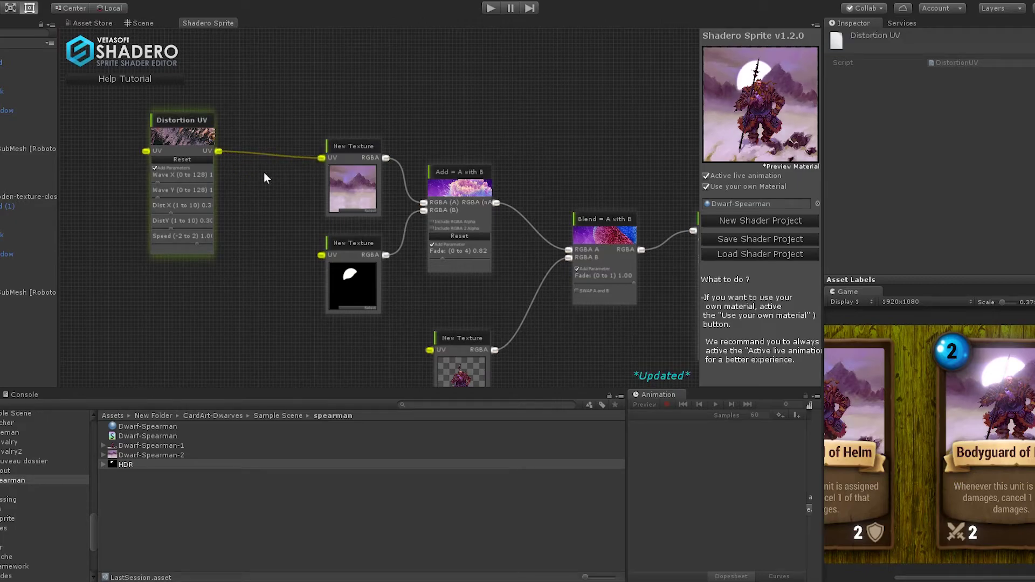
drag(180, 123, 202, 111)
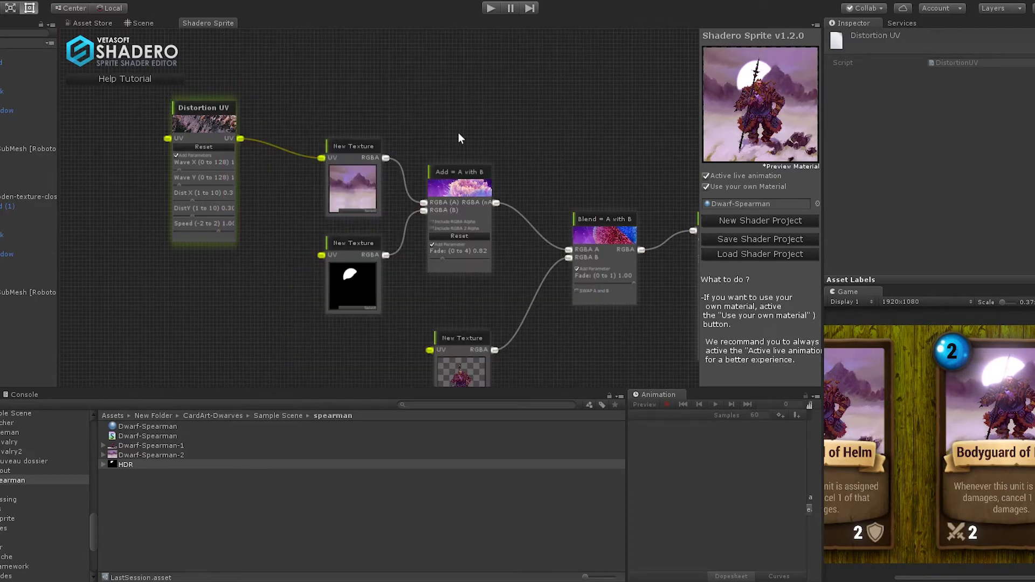
Step: Set the distortion's Speed to 0.32, Wave X to 36.5 and Wave Y to about 28.2
scroll(142, 248, up, 6)
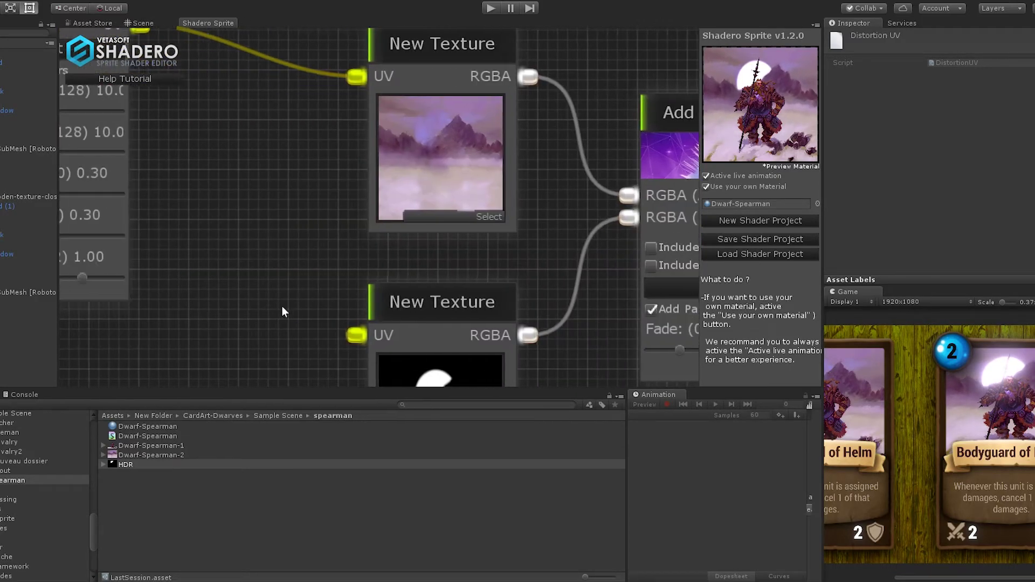
middle_drag(283, 311, 591, 327)
drag(425, 296, 397, 299)
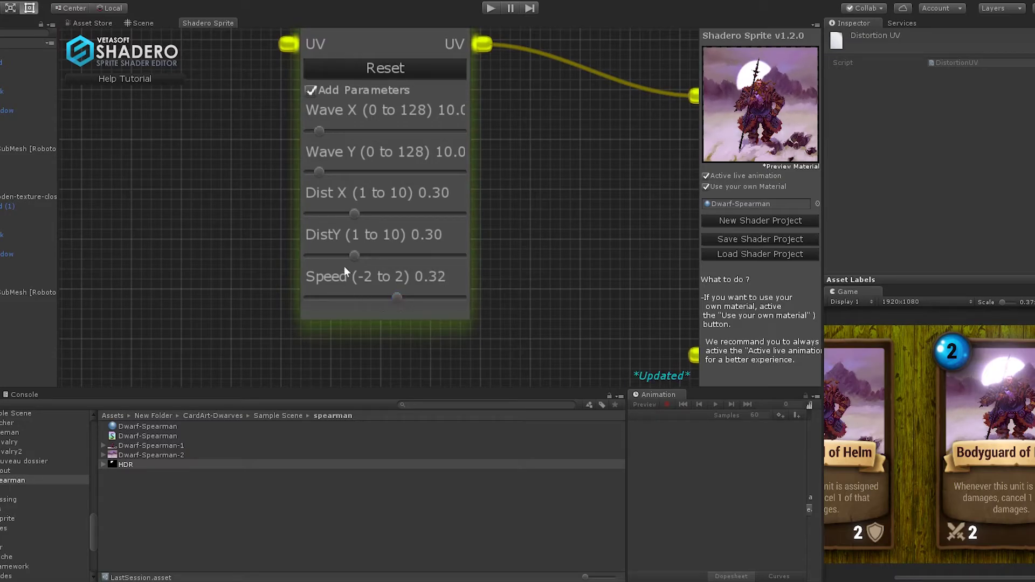
drag(322, 129, 355, 128)
drag(323, 173, 344, 170)
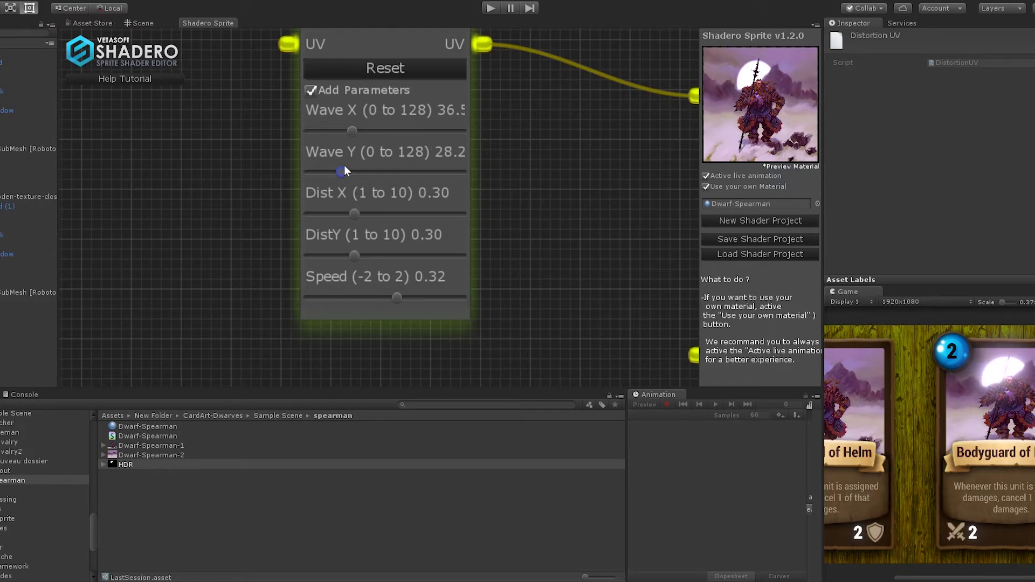
mouse_move(769, 135)
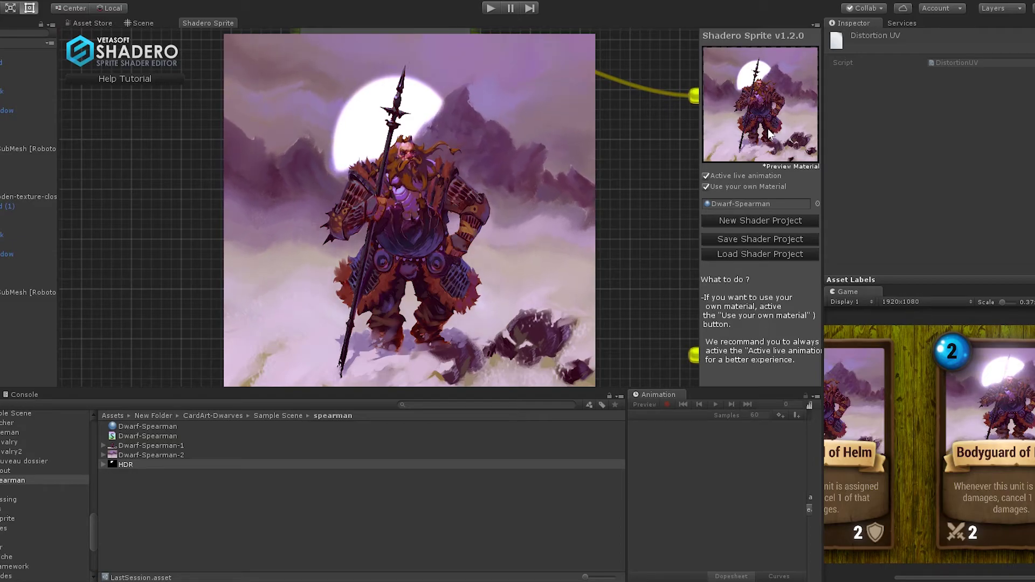
scroll(532, 259, down, 5)
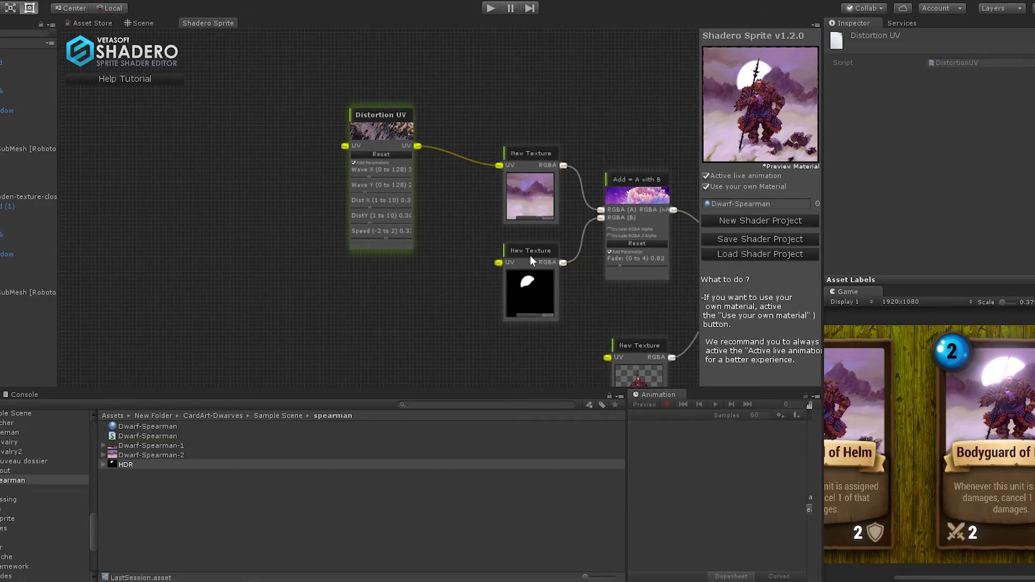
Step: Duplicate the Distortion UV node and link the copy to the sun mask texture's UV
right_click(360, 119)
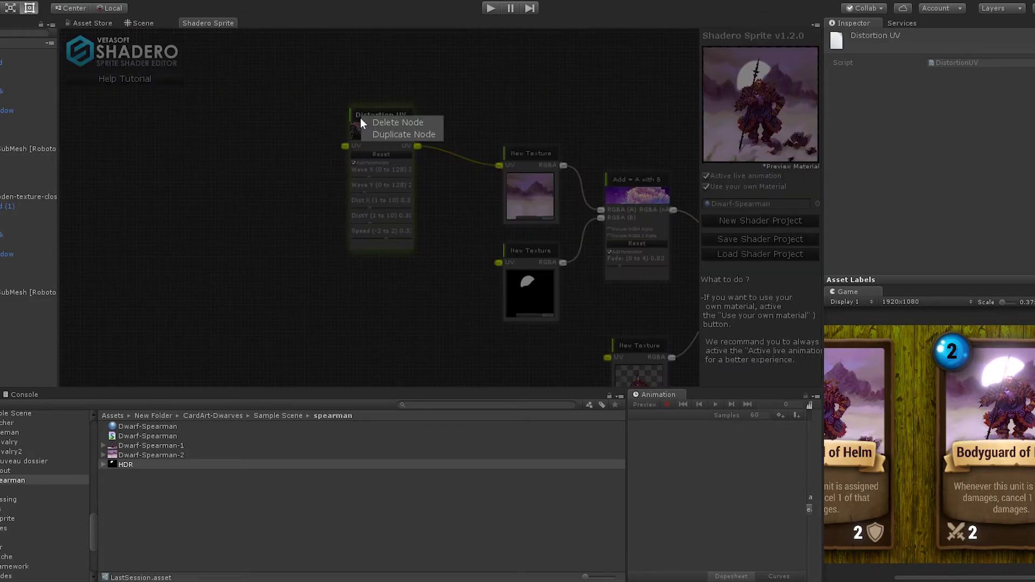
click(403, 134)
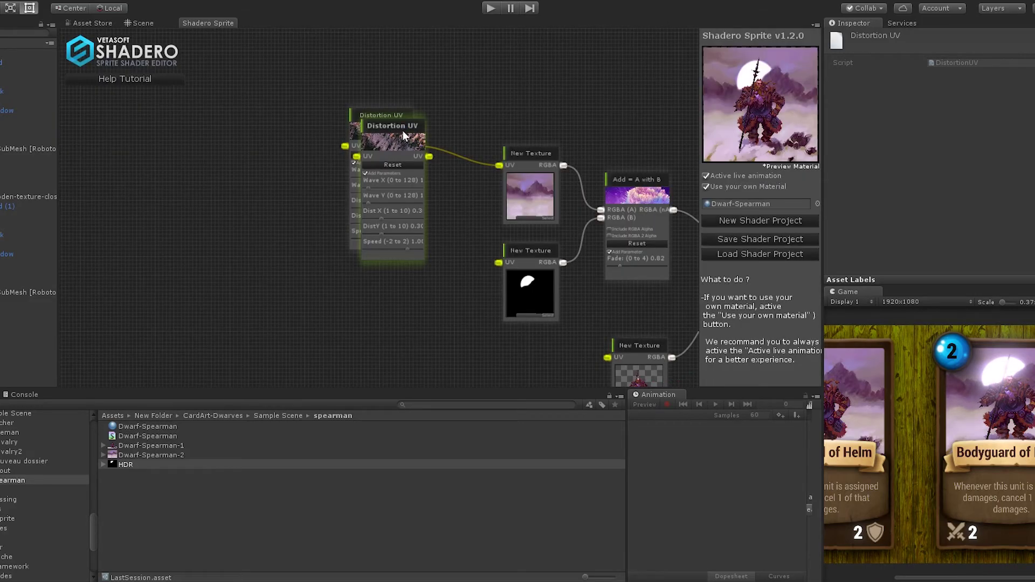
drag(402, 130, 498, 265)
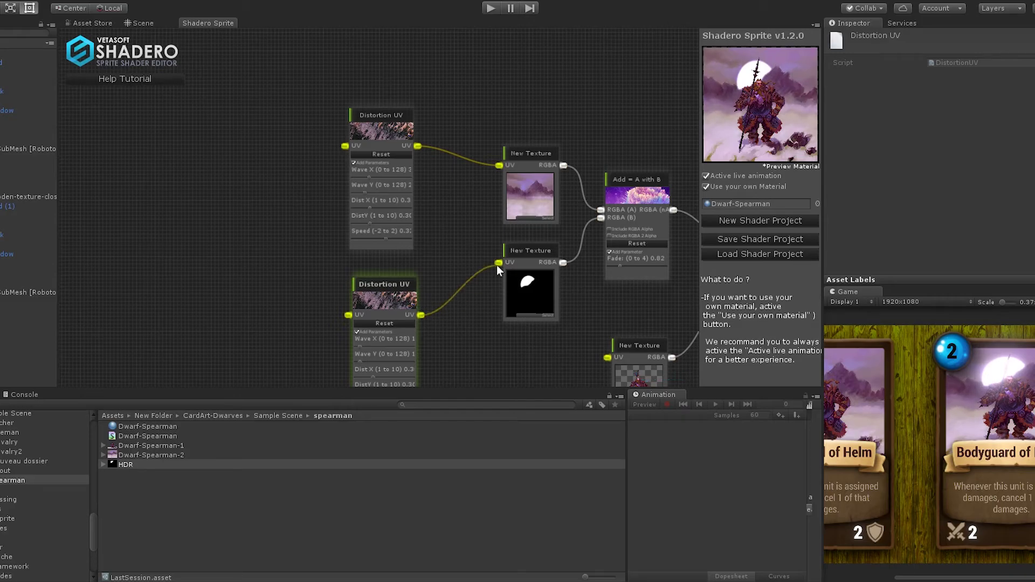
drag(451, 347, 533, 237)
Step: Set the copy's Wave Y and DistY to 0, Wave X to 60 and Speed to 0.02
scroll(402, 272, up, 5)
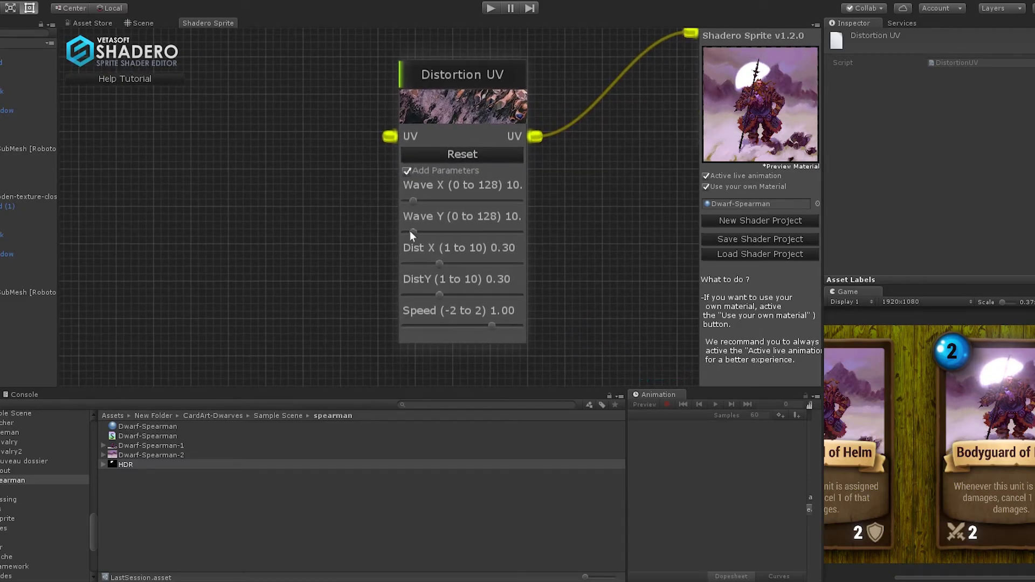
click(410, 231)
drag(412, 232, 390, 231)
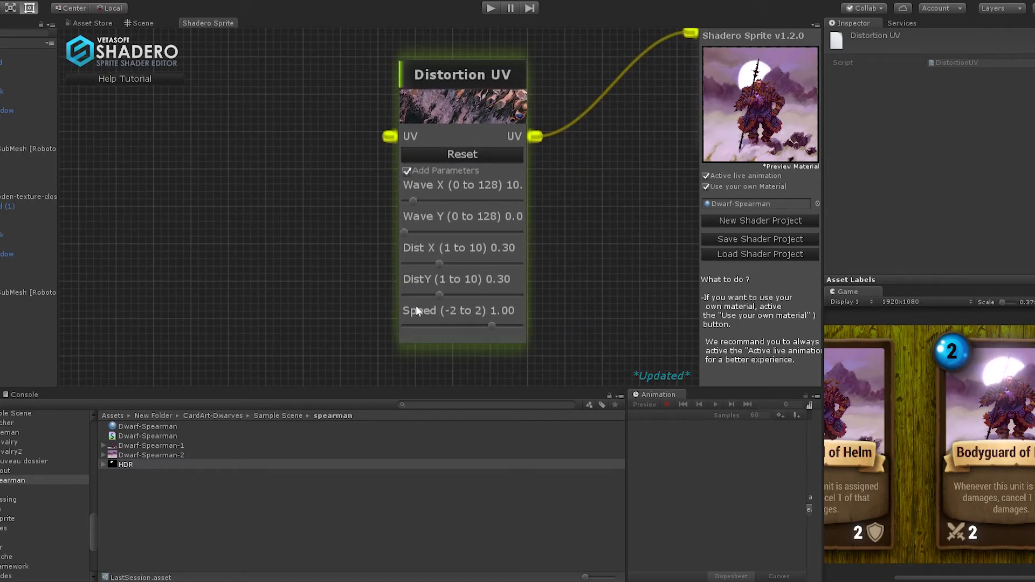
drag(435, 296, 377, 296)
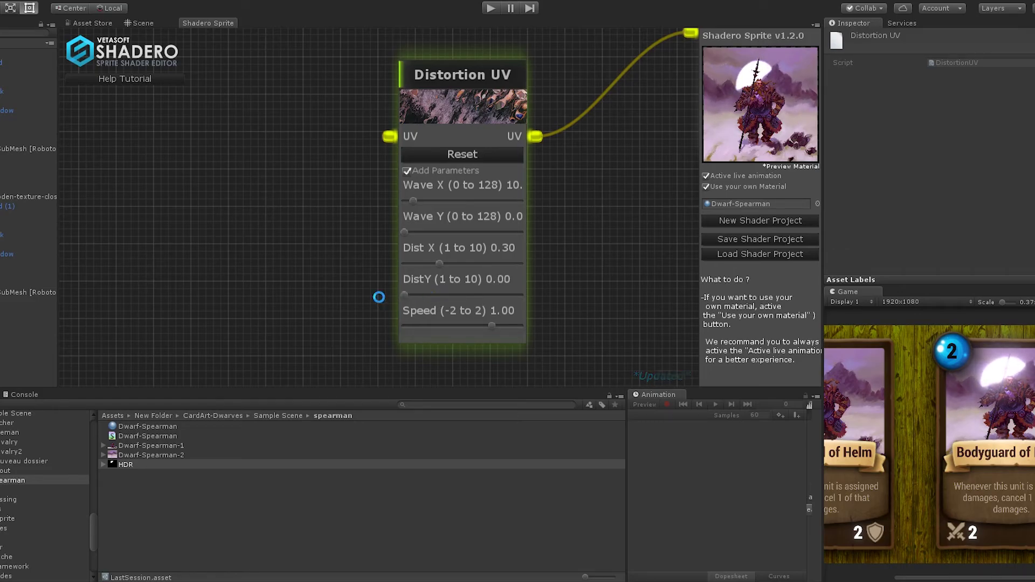
click(460, 202)
drag(480, 325, 464, 326)
scroll(574, 237, down, 3)
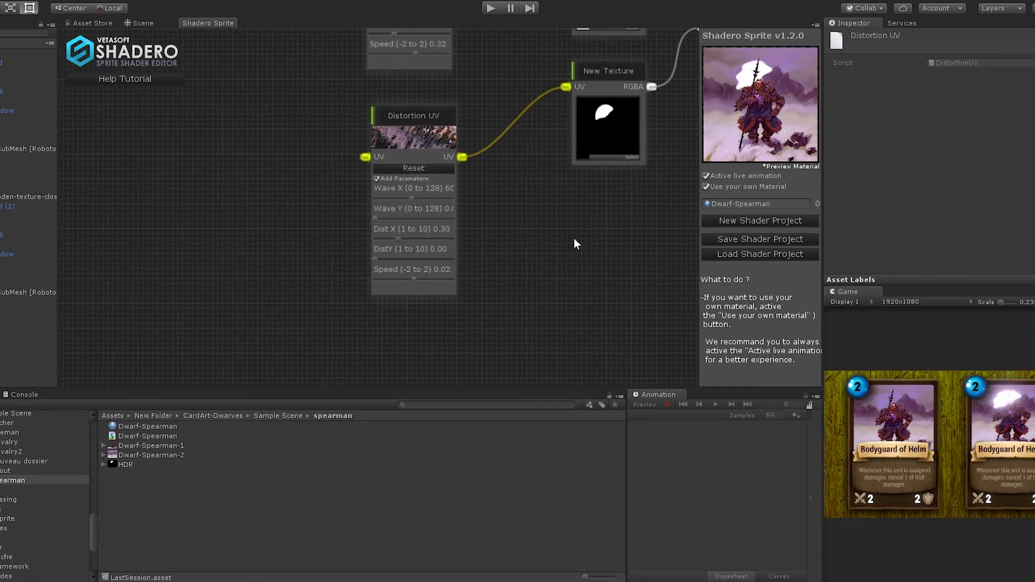
middle_drag(573, 238, 387, 216)
Step: Drive the dwarf texture's UV with an Animated Zoom UV node at Zoom 1.20, Intensity 1.80
right_click(318, 190)
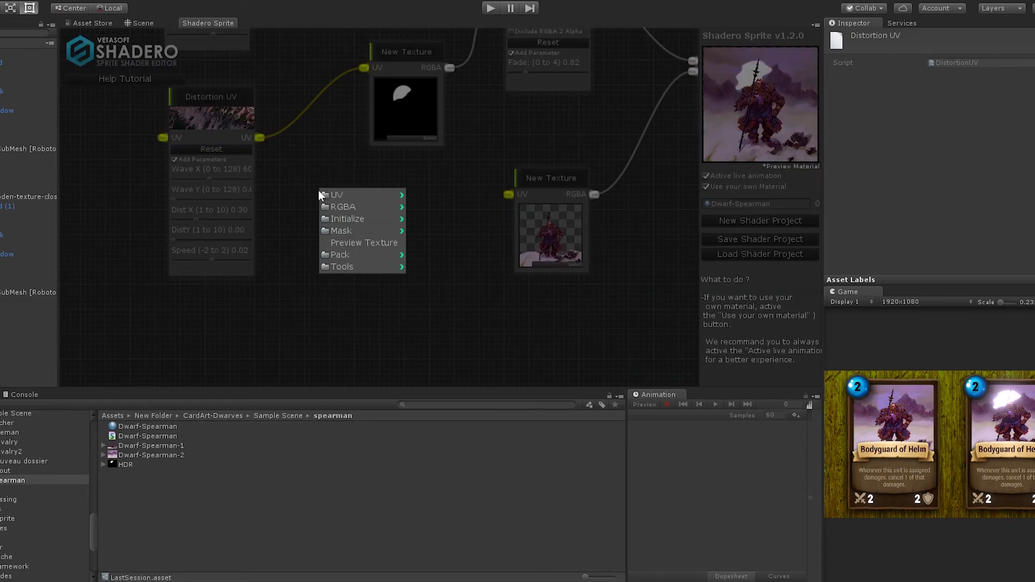
mouse_move(322, 189)
mouse_move(450, 194)
mouse_move(445, 220)
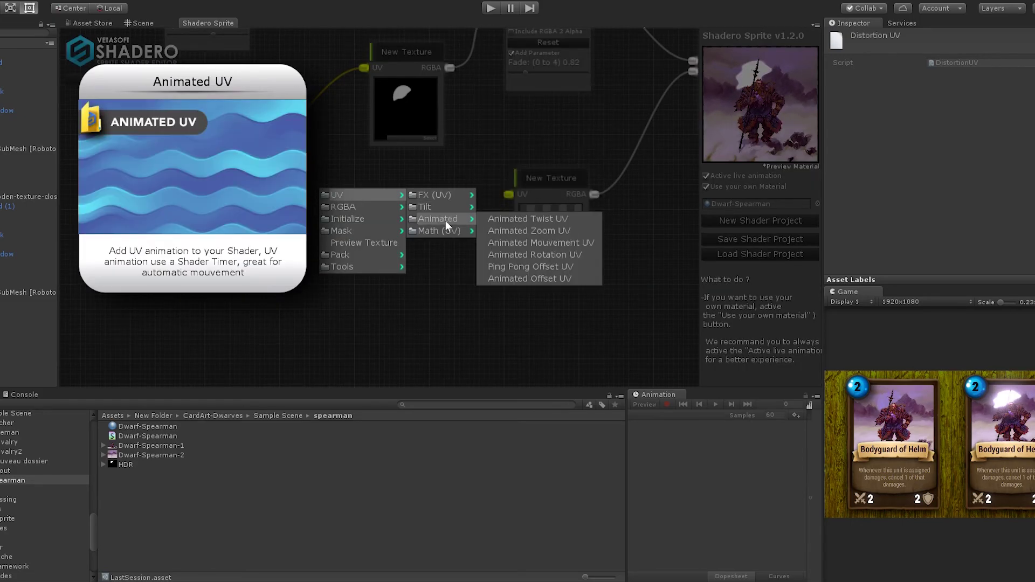
click(549, 230)
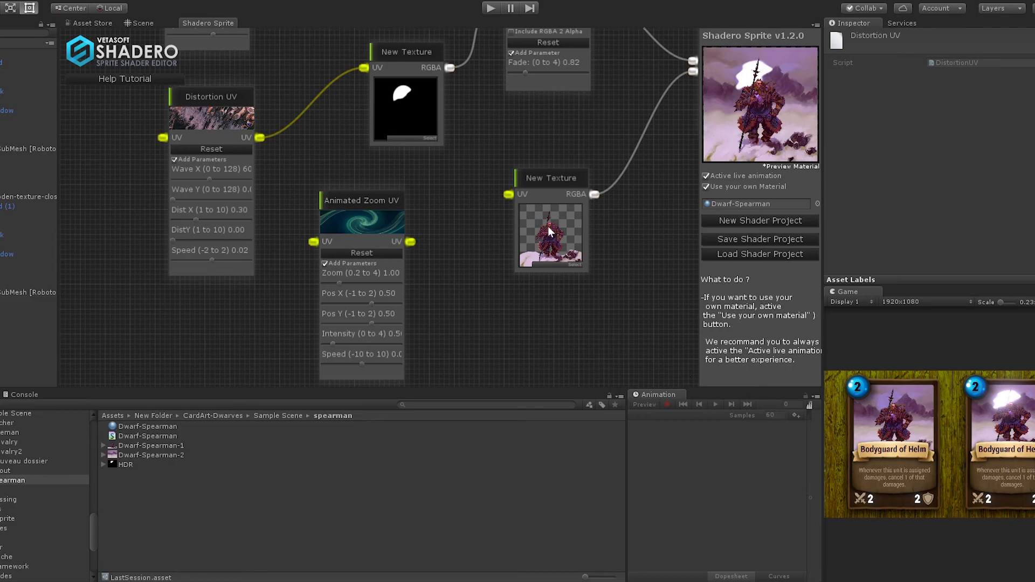
drag(411, 242, 508, 194)
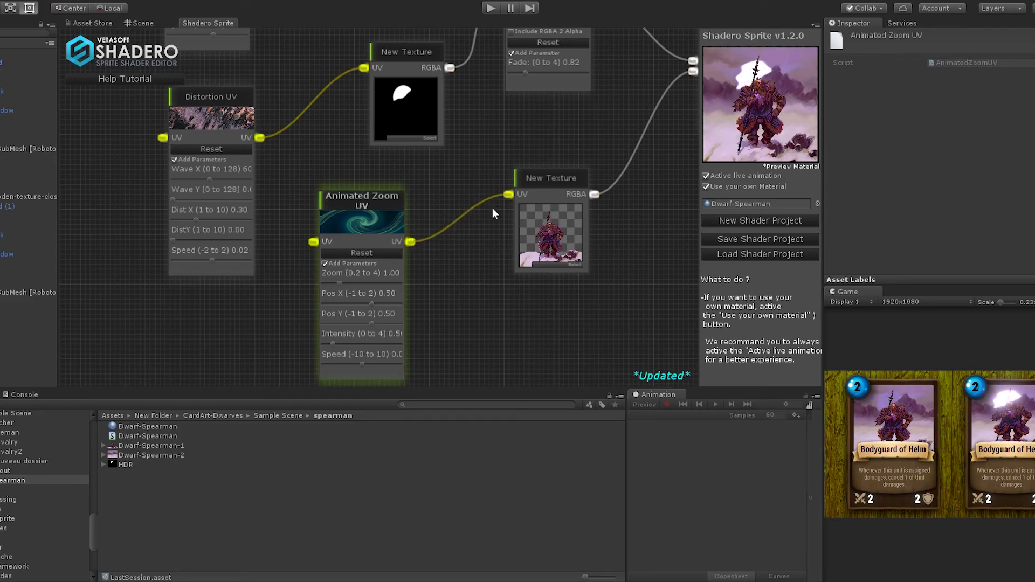
drag(394, 202, 433, 188)
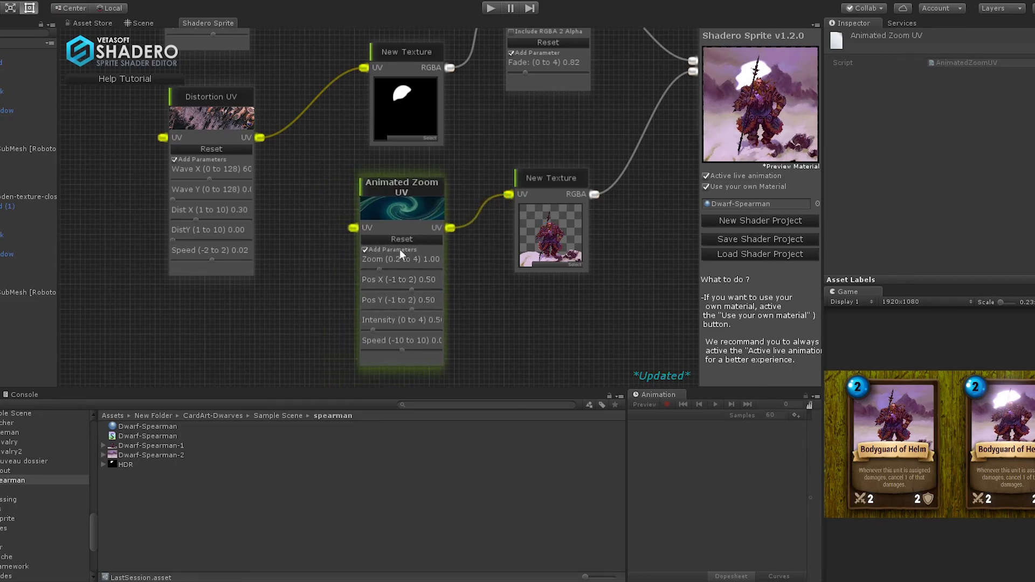
drag(377, 270, 376, 270)
drag(382, 331, 414, 327)
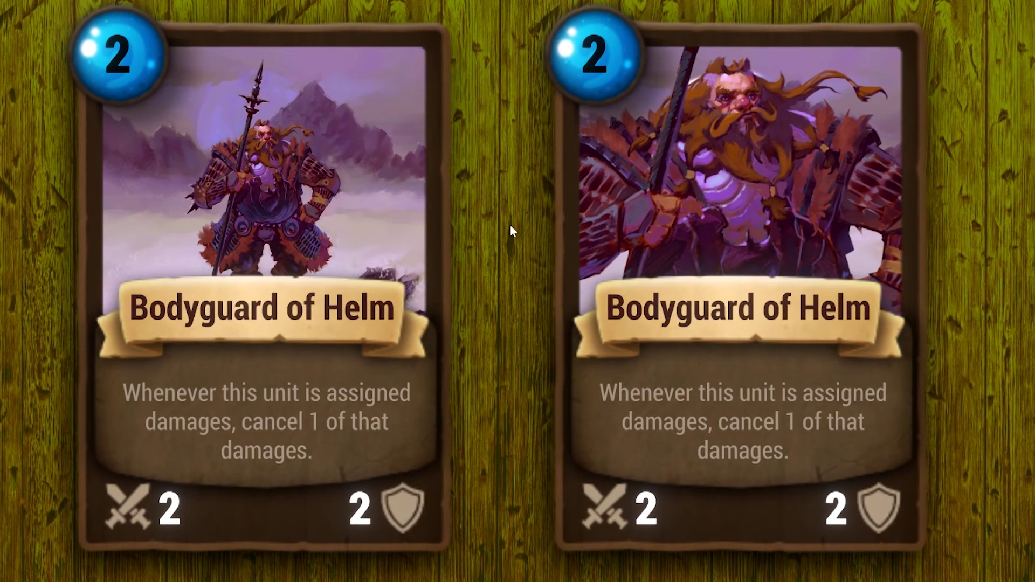